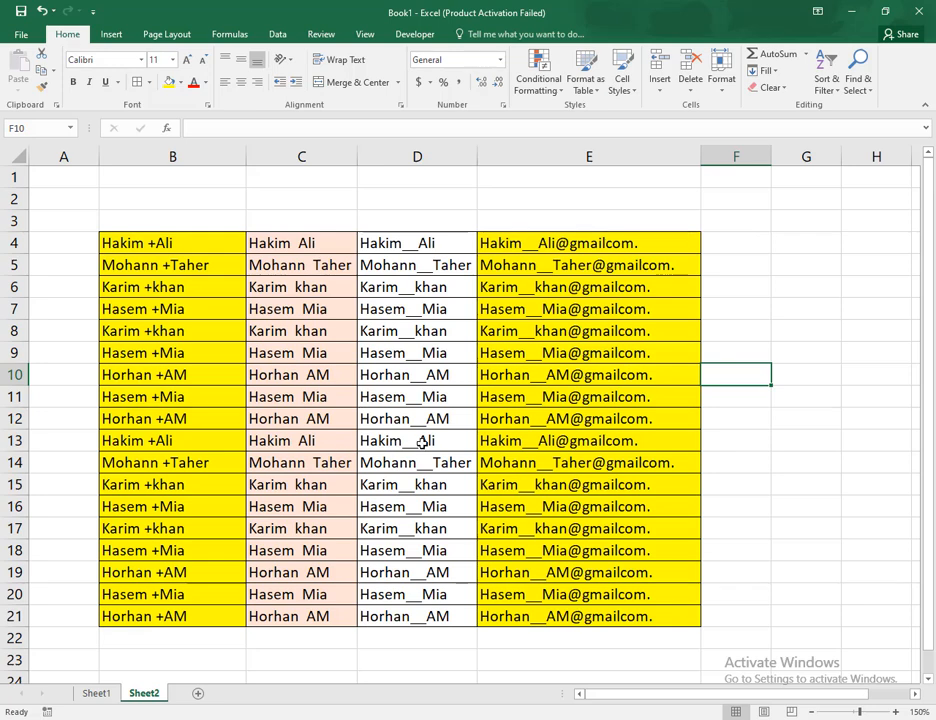
# Step: Switch to Sheet1 and examine the SUBSTITUTE results in column B against the original text in column A
pyautogui.click(96, 695)
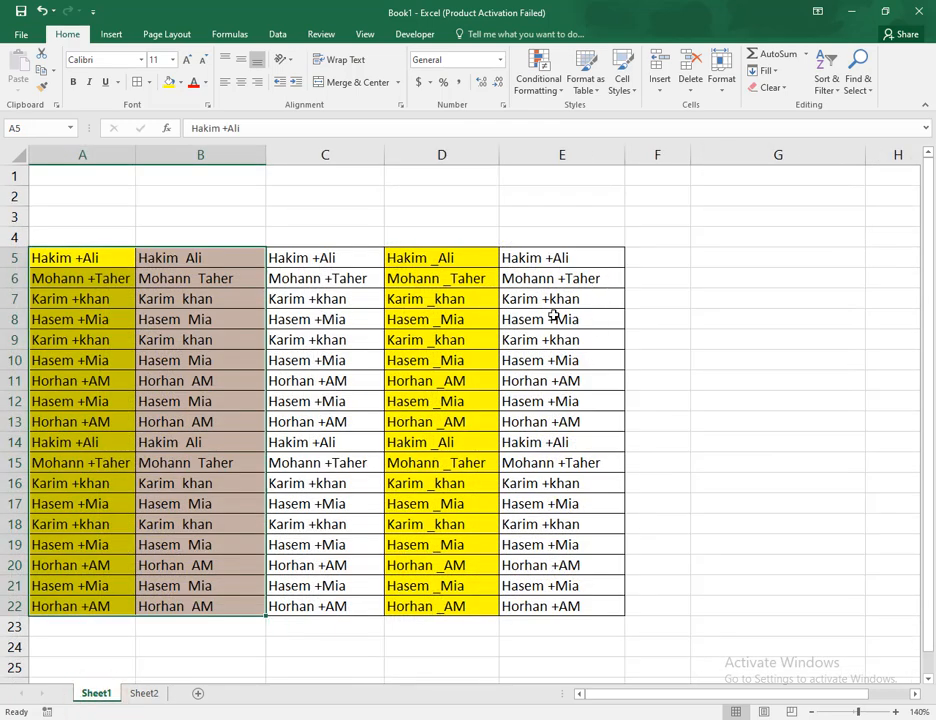
pyautogui.click(168, 297)
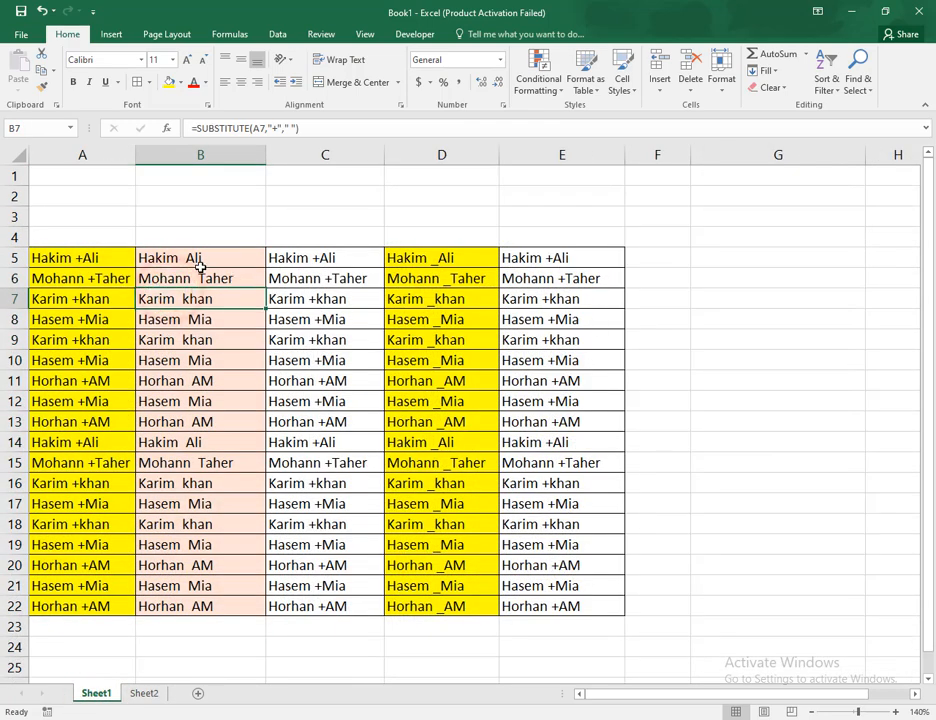
pyautogui.moveTo(223, 262); pyautogui.dragTo(227, 554)
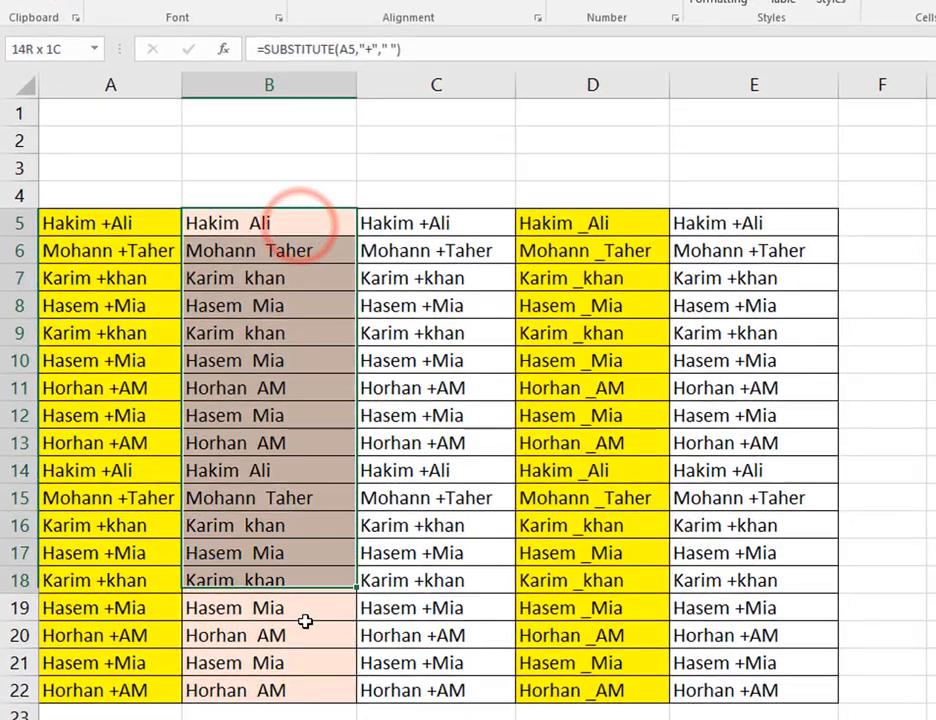
pyautogui.moveTo(305, 621); pyautogui.dragTo(309, 685)
pyautogui.click(230, 217)
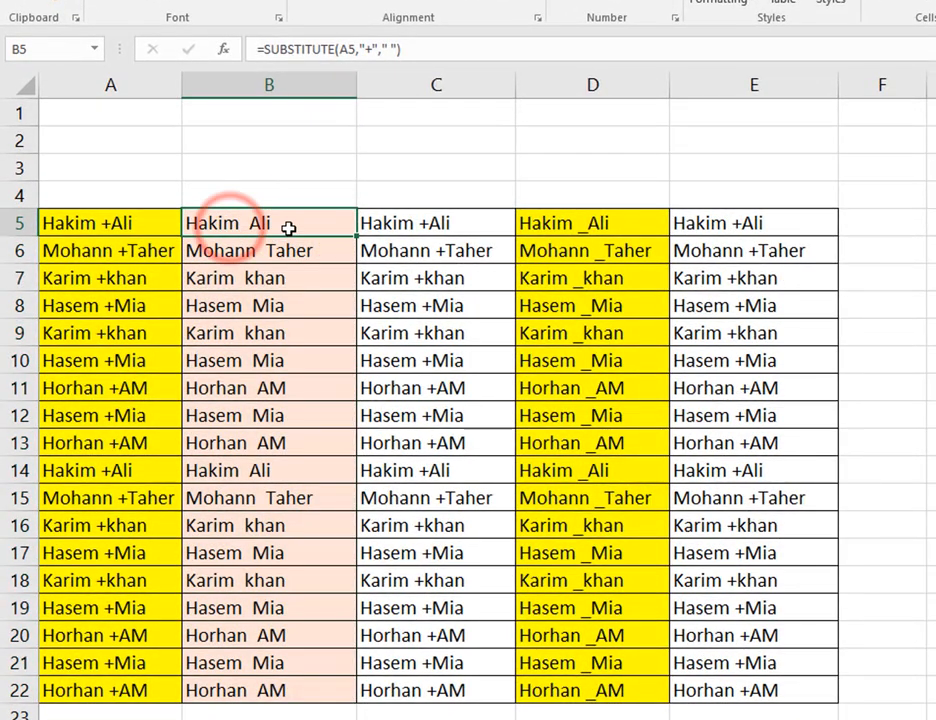
pyautogui.click(128, 226)
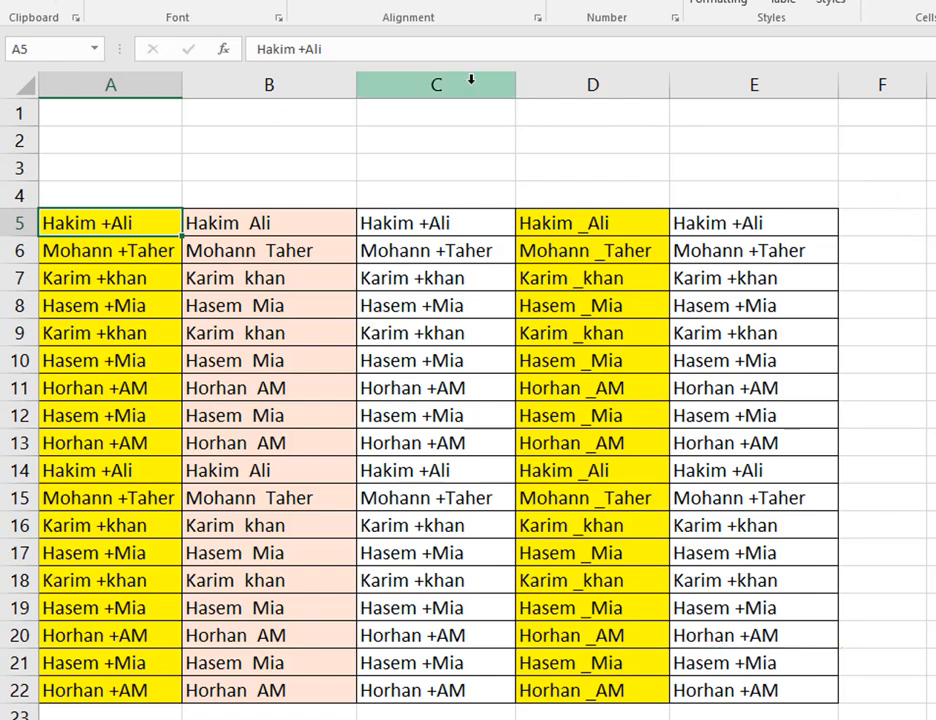
# Step: Hide columns C to E on Sheet1
pyautogui.moveTo(471, 79); pyautogui.dragTo(790, 84)
pyautogui.rightClick(792, 84)
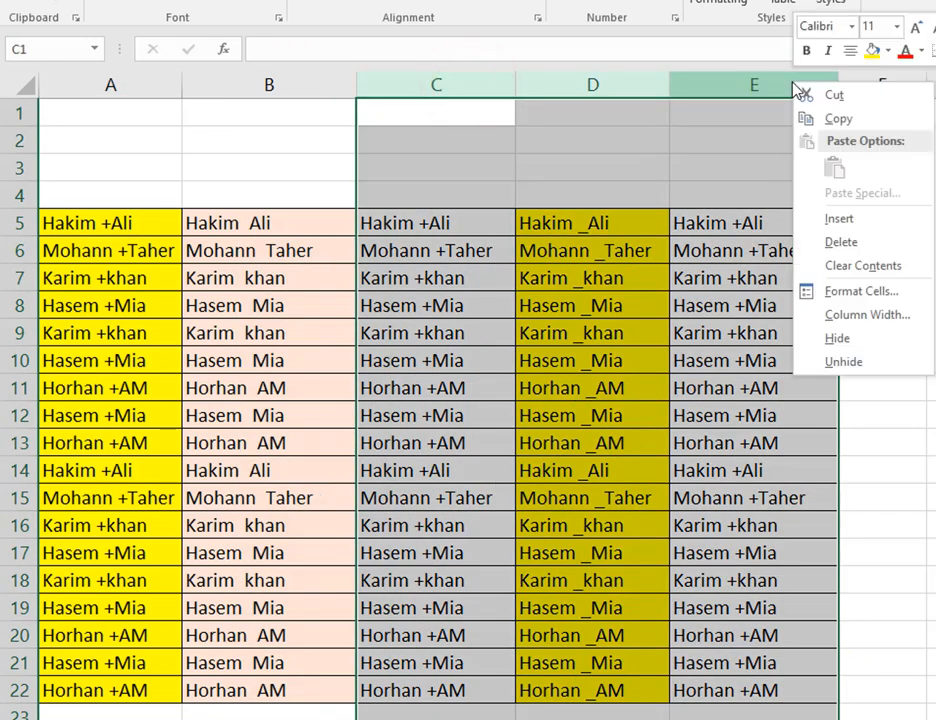
pyautogui.click(858, 337)
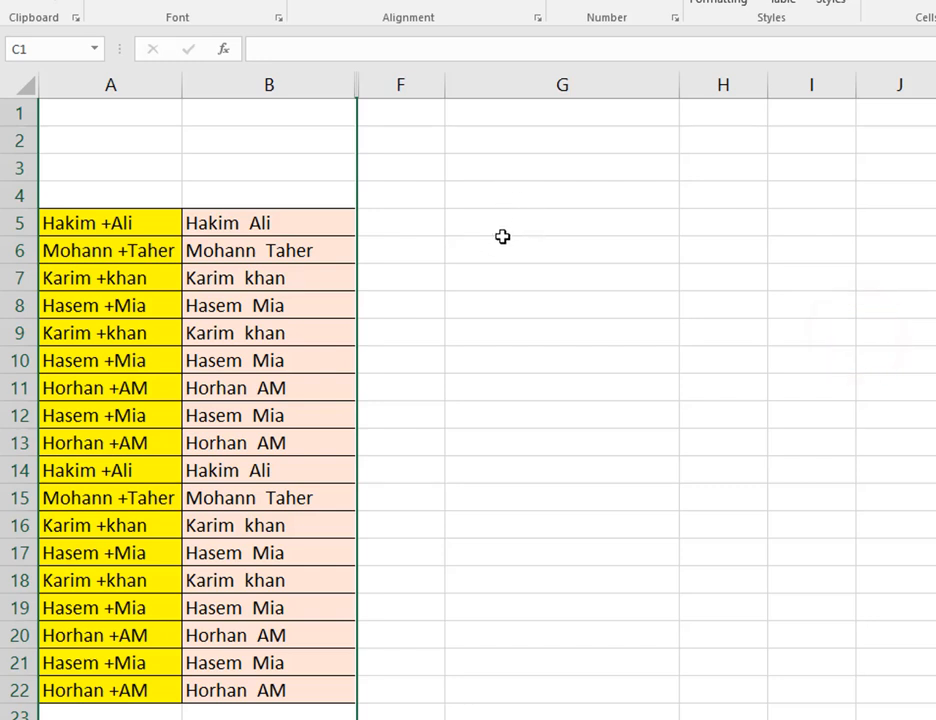
pyautogui.click(492, 225)
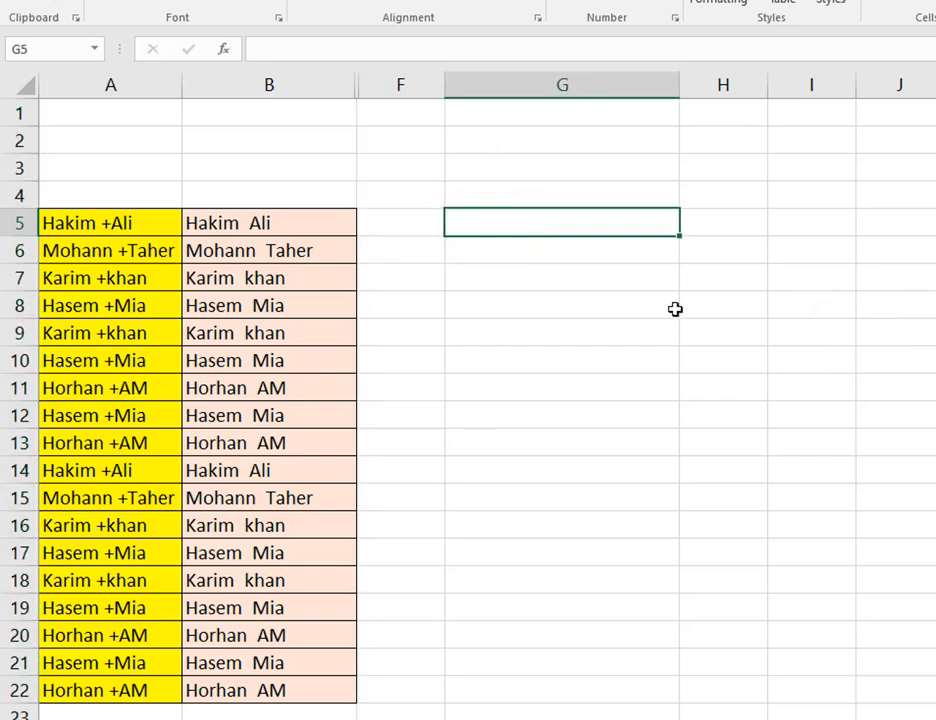
pyautogui.write('=')
pyautogui.scroll(-1, 342, 400)
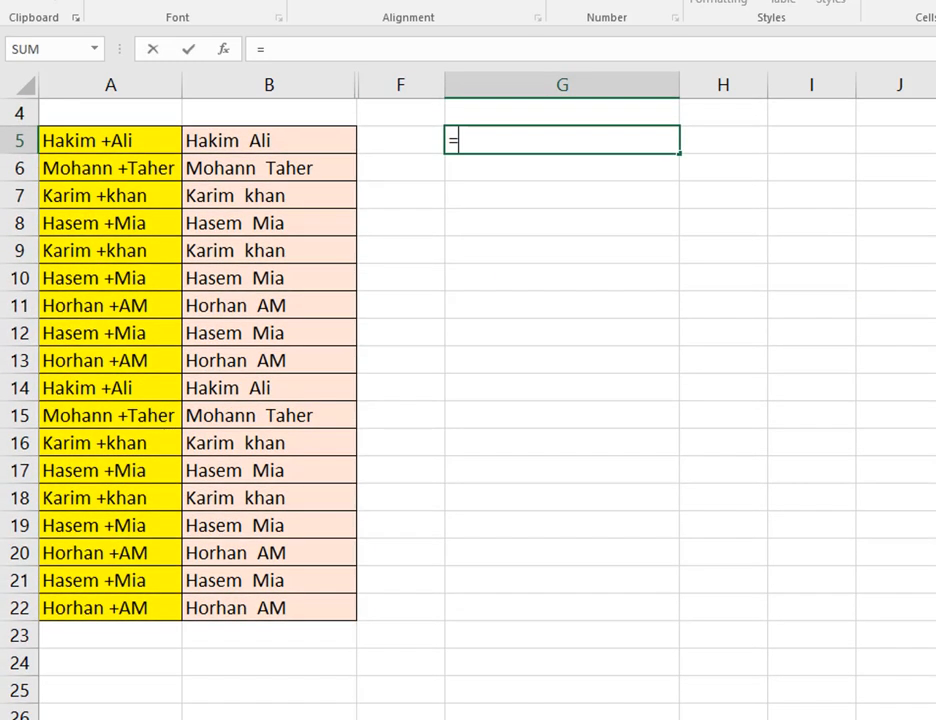
pyautogui.click(755, 254)
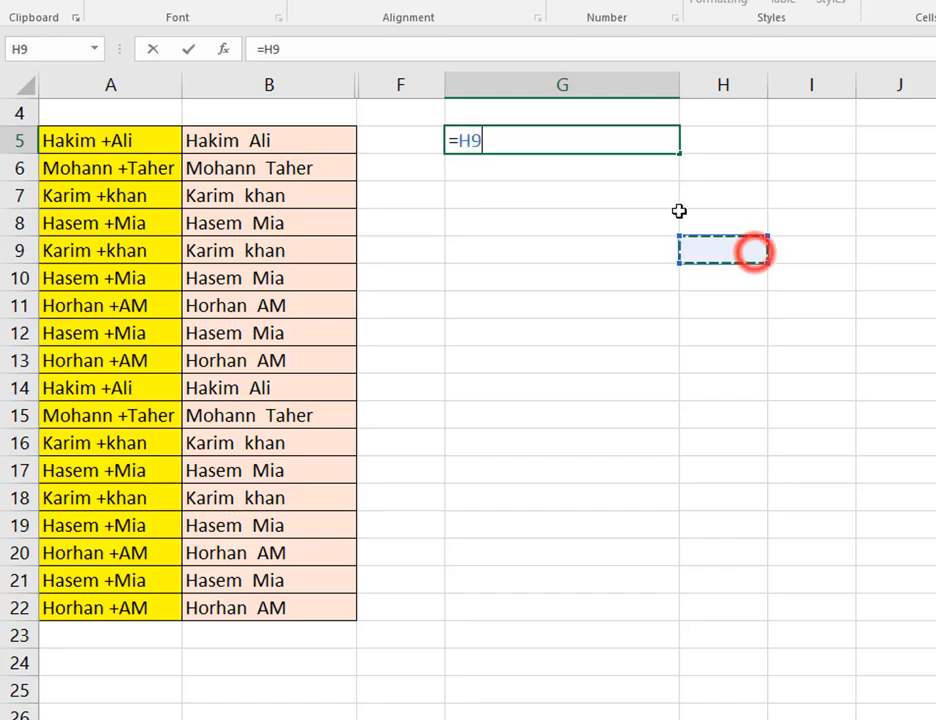
pyautogui.moveTo(563, 140); pyautogui.dragTo(374, 131)
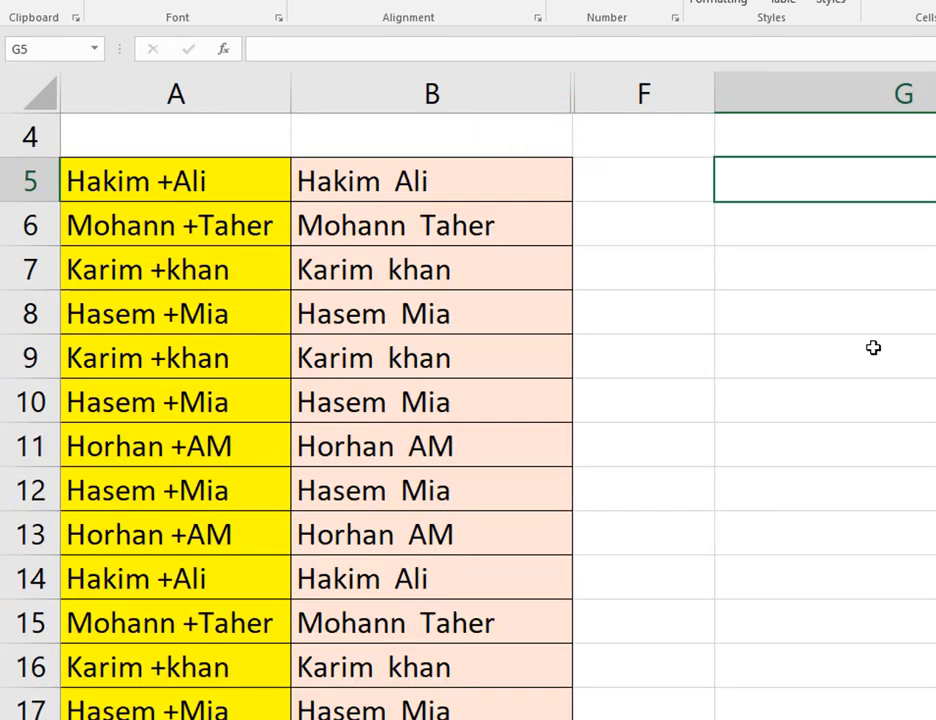
# Step: Enter the formula =SUBSTITUTE(A5,"+"," ") in cell G5 to replace the plus sign with a space
pyautogui.write('=su')
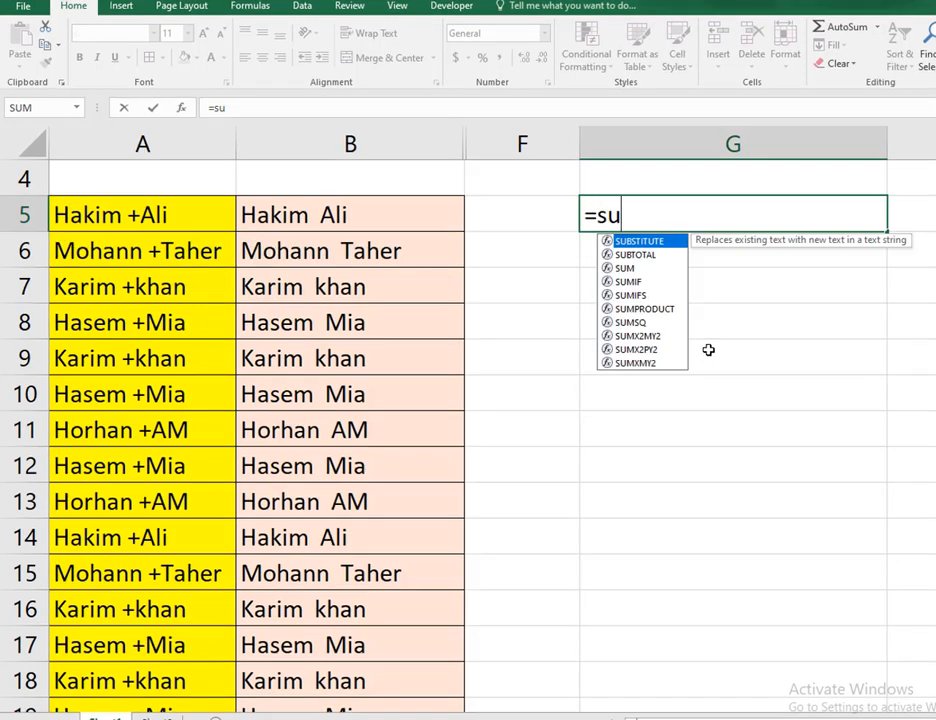
pyautogui.press('Tab')
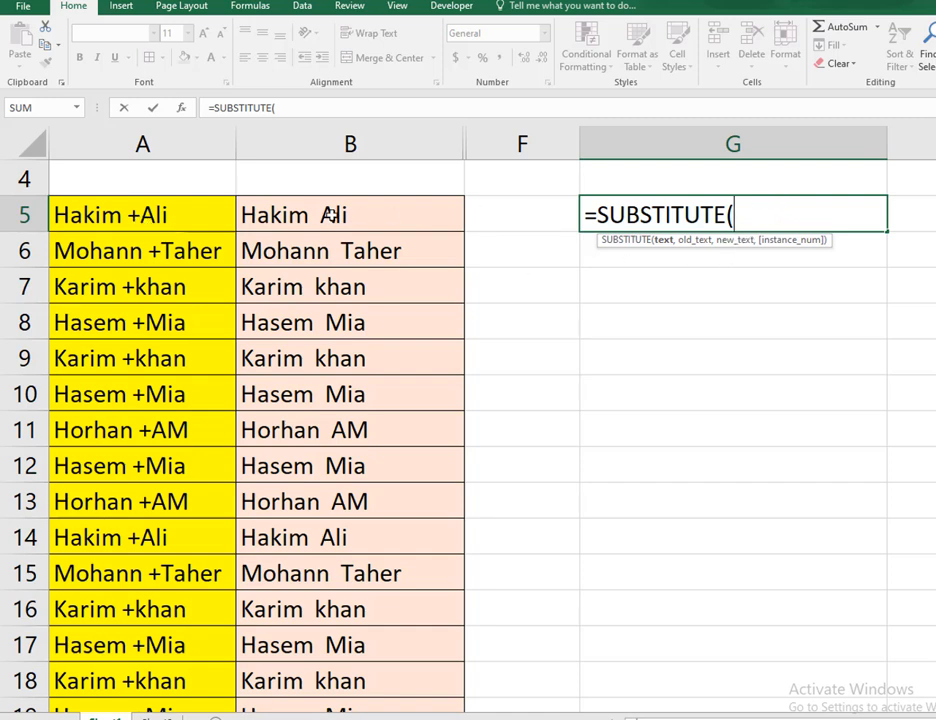
pyautogui.click(174, 216)
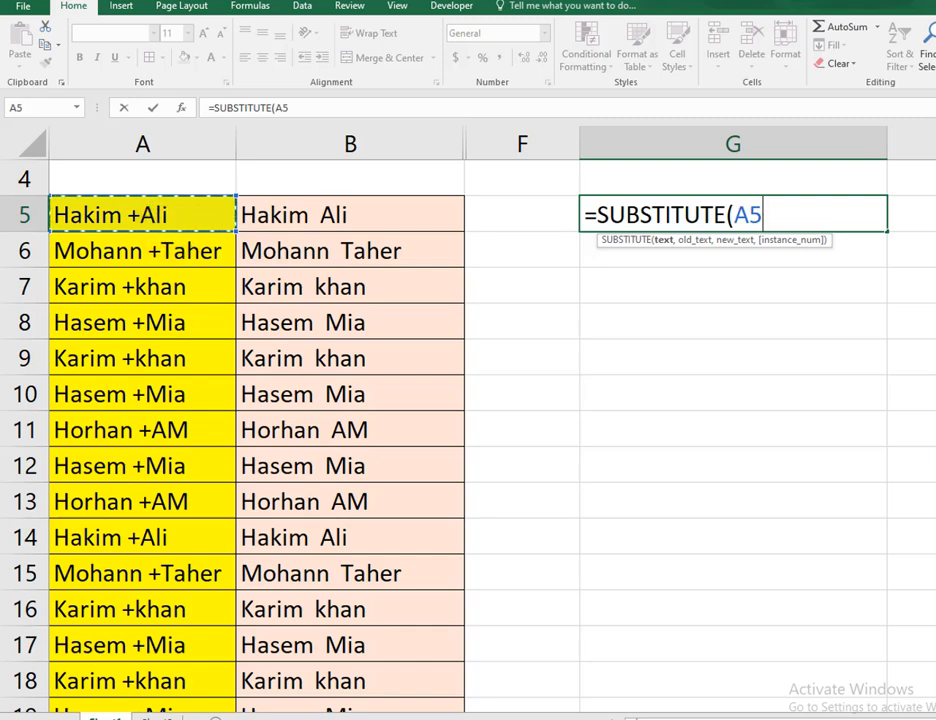
pyautogui.write(',')
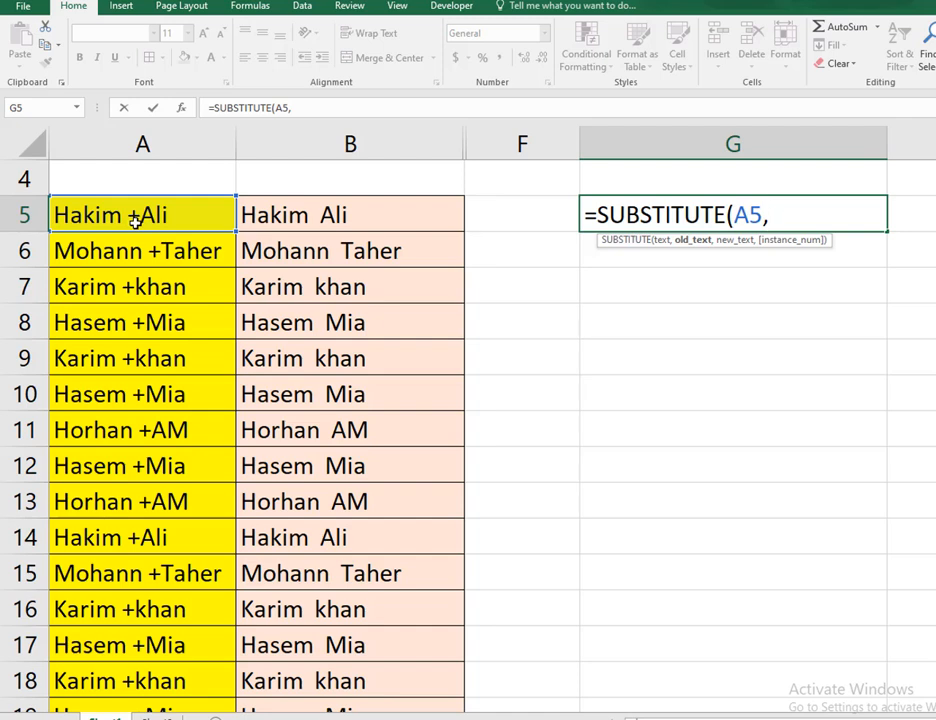
pyautogui.write('"')
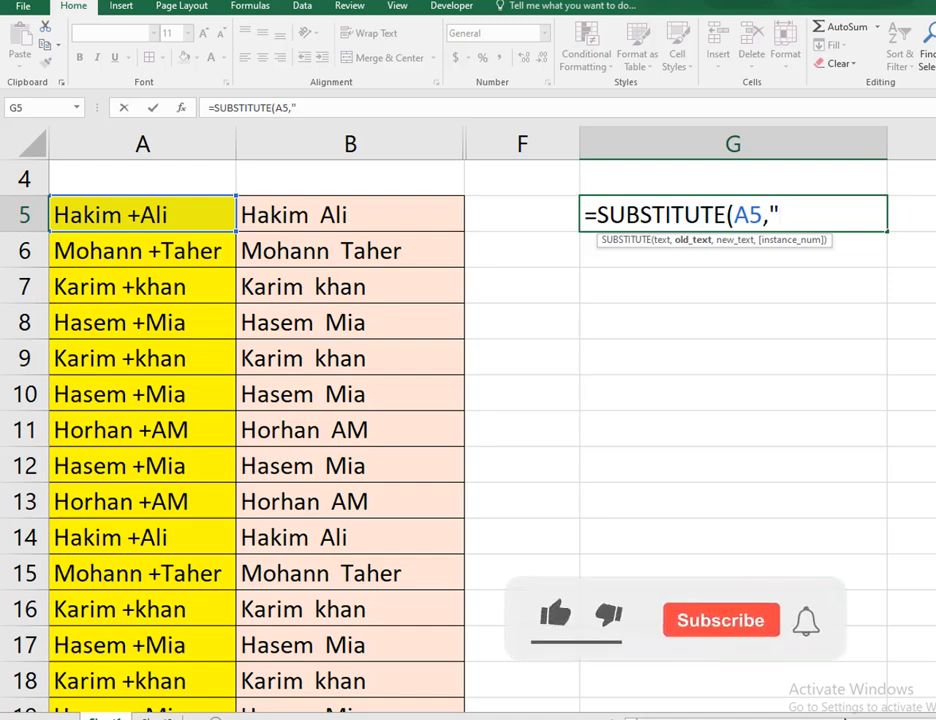
pyautogui.write('+')
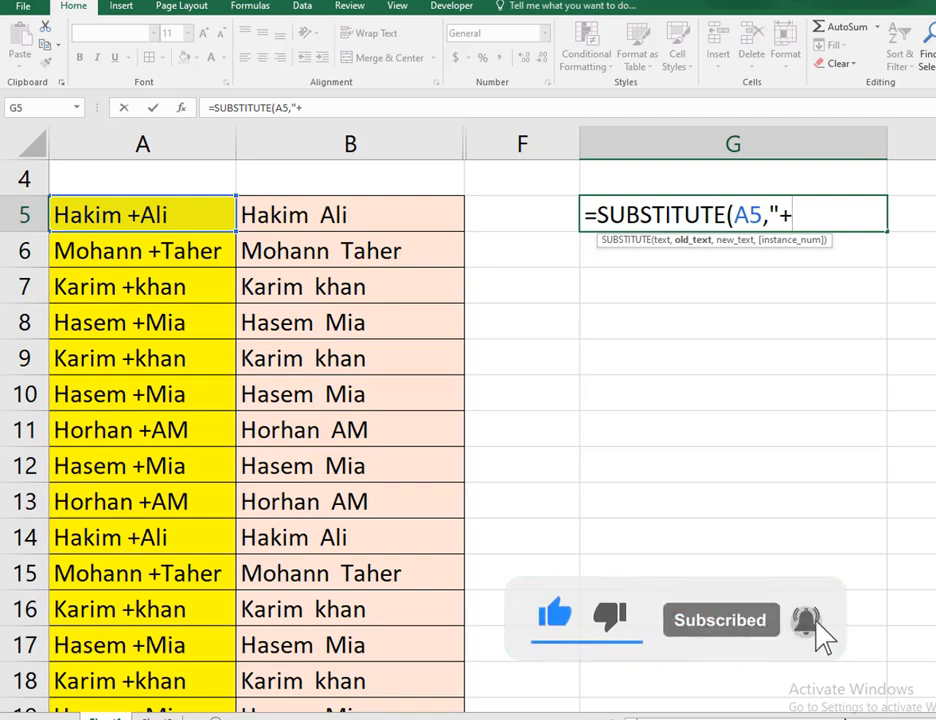
pyautogui.write('",')
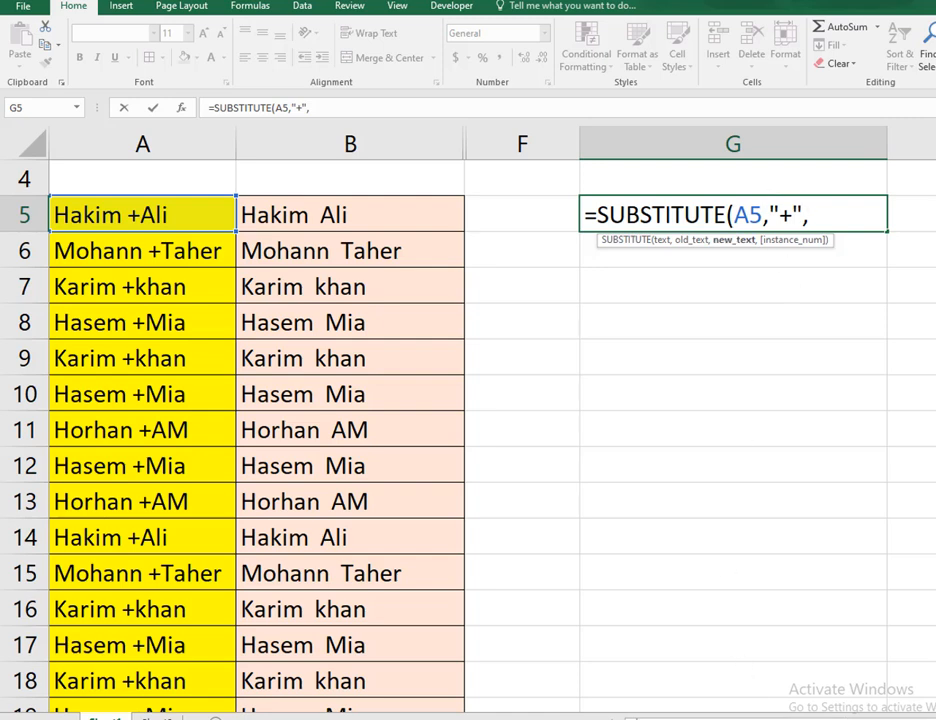
pyautogui.write('"')
pyautogui.write('")')
pyautogui.press('Return')
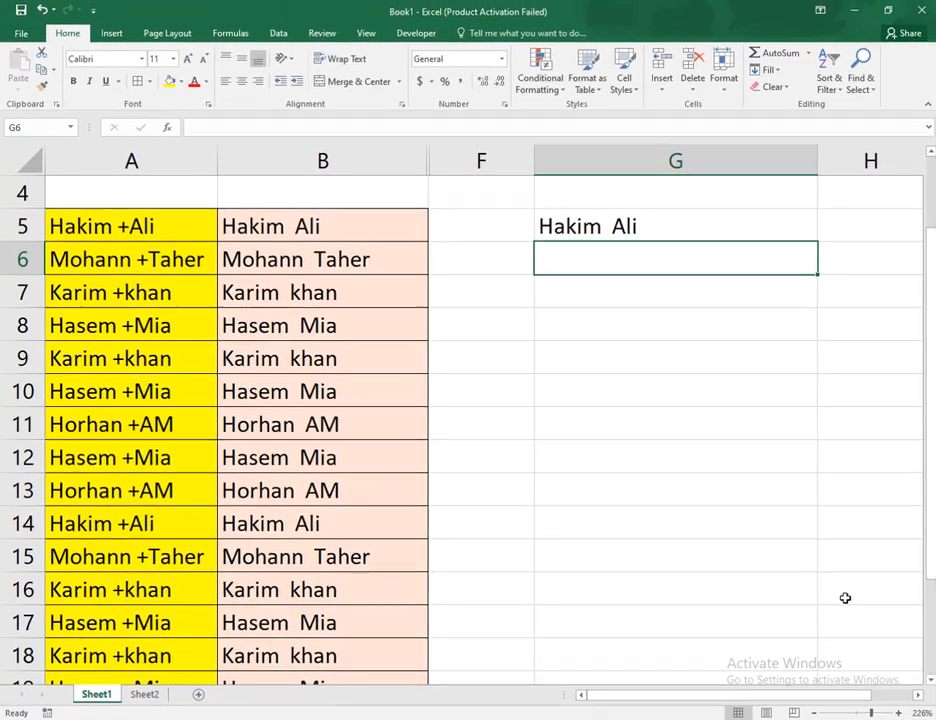
# Step: Check the SUBSTITUTE formula in G5 against B5, and fill it down column G to row 22
pyautogui.click(556, 232)
pyautogui.doubleClick(560, 234)
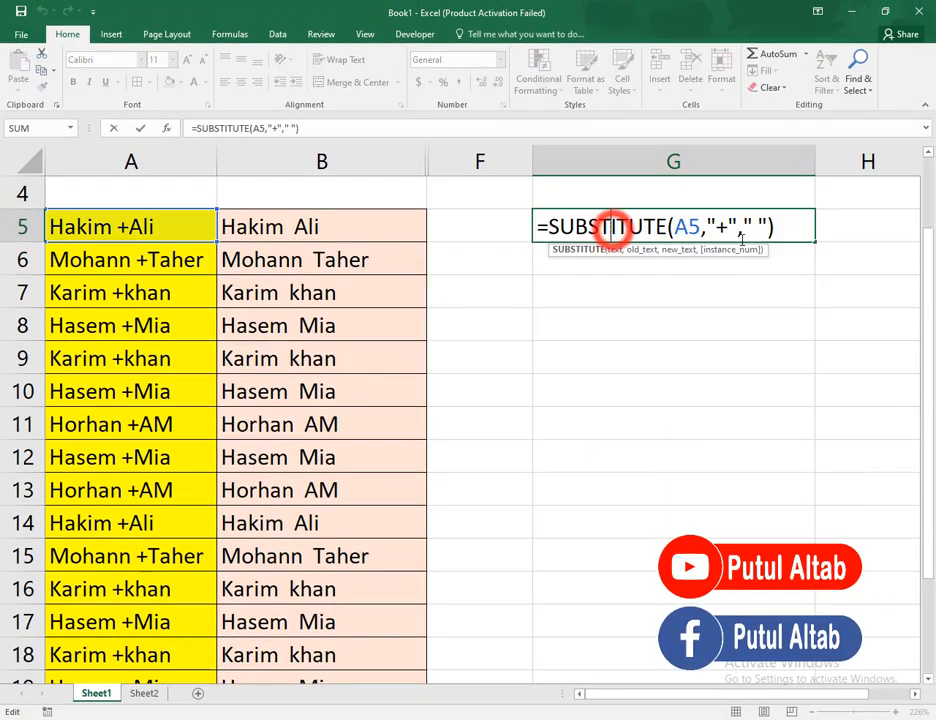
pyautogui.press('Return')
pyautogui.click(411, 229)
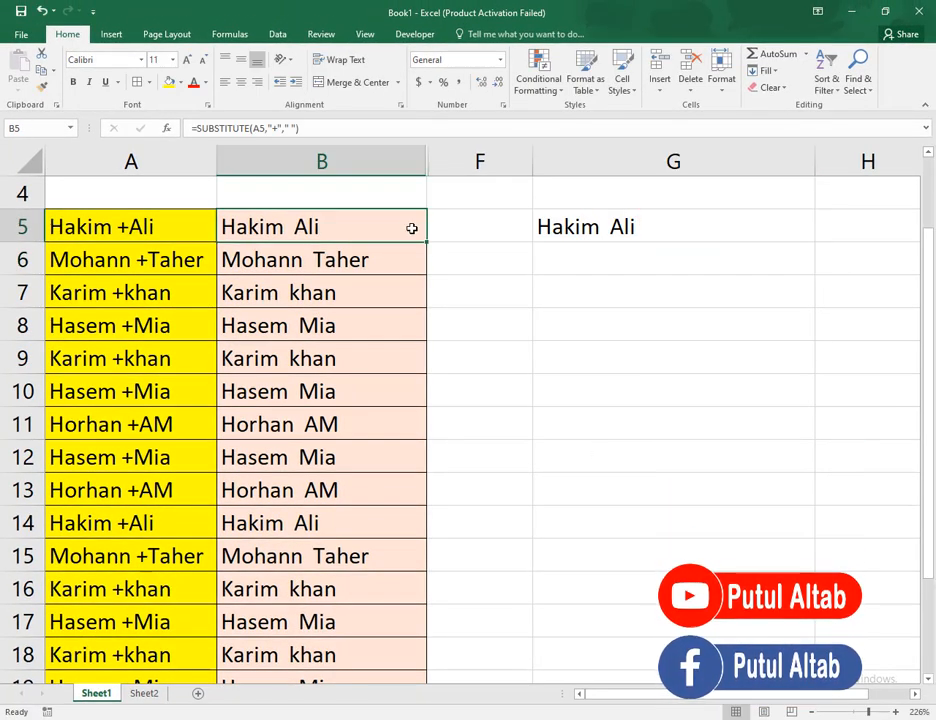
pyautogui.click(748, 229)
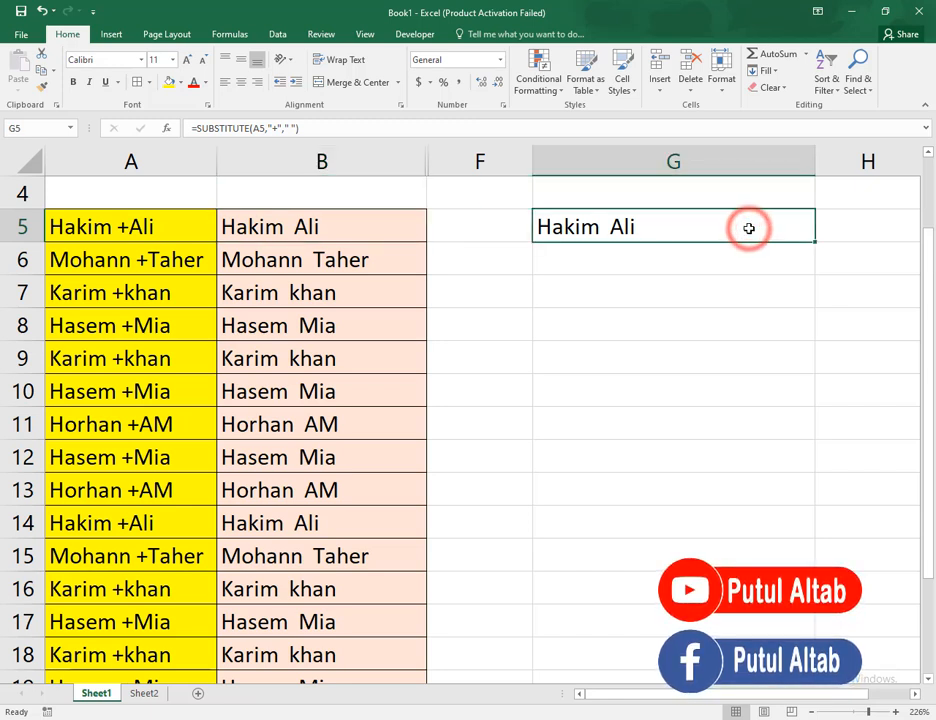
pyautogui.moveTo(815, 242); pyautogui.dragTo(808, 600)
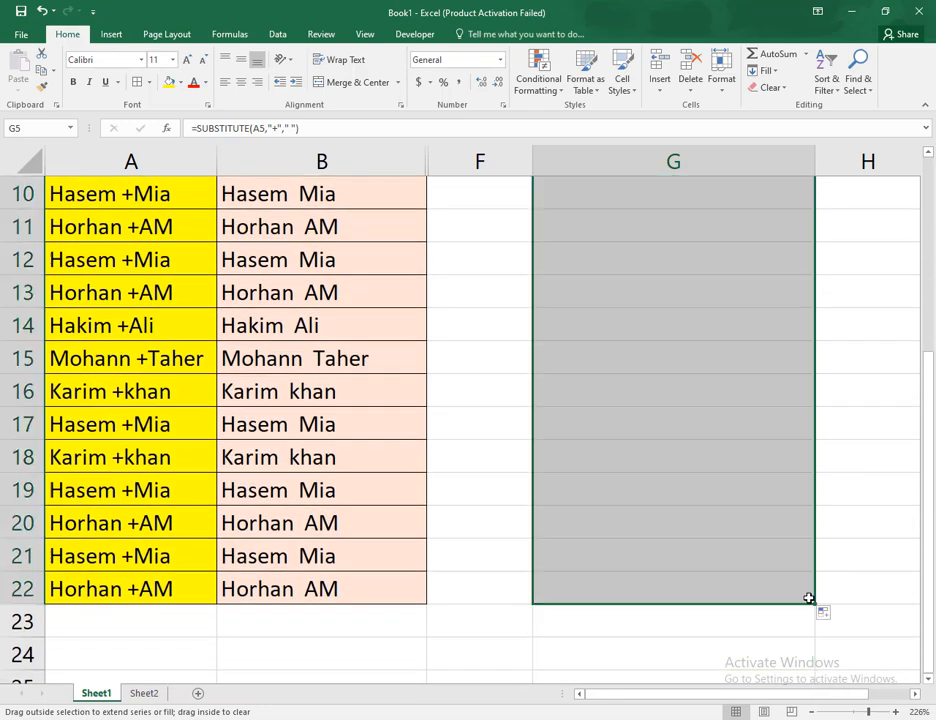
pyautogui.scroll(3, 829, 568)
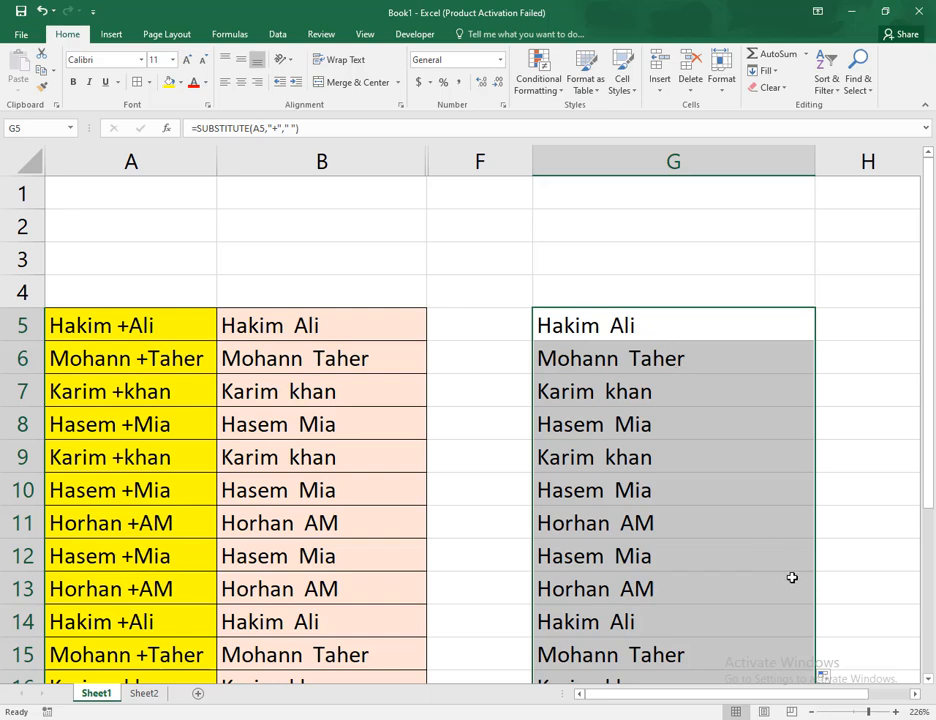
# Step: Delete the empty rows 1 to 4 above the data
pyautogui.click(813, 712)
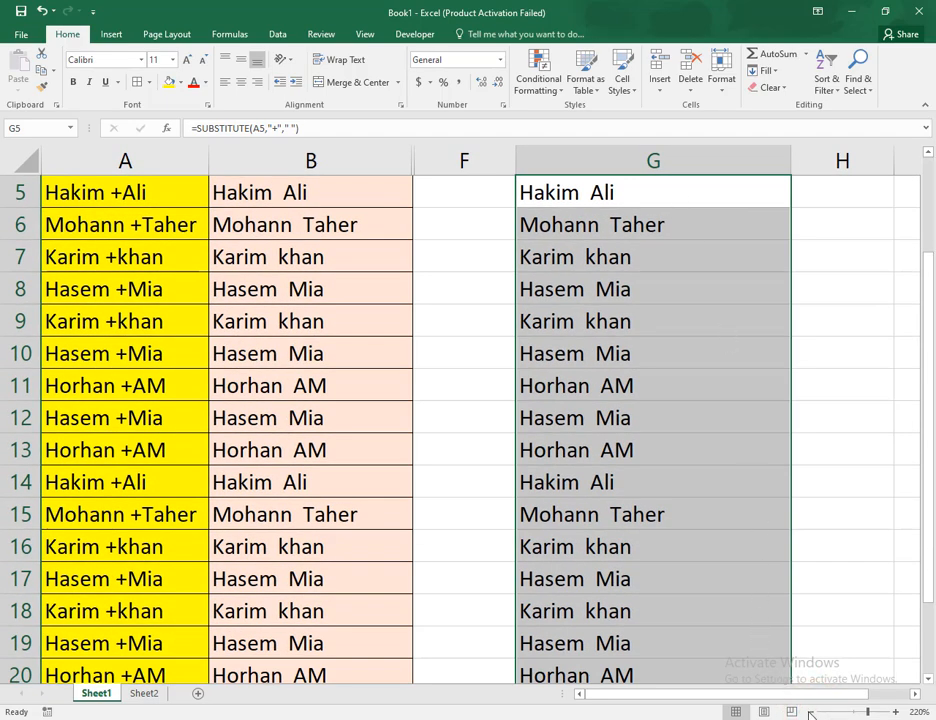
pyautogui.click(811, 712)
pyautogui.scroll(2, 820, 557)
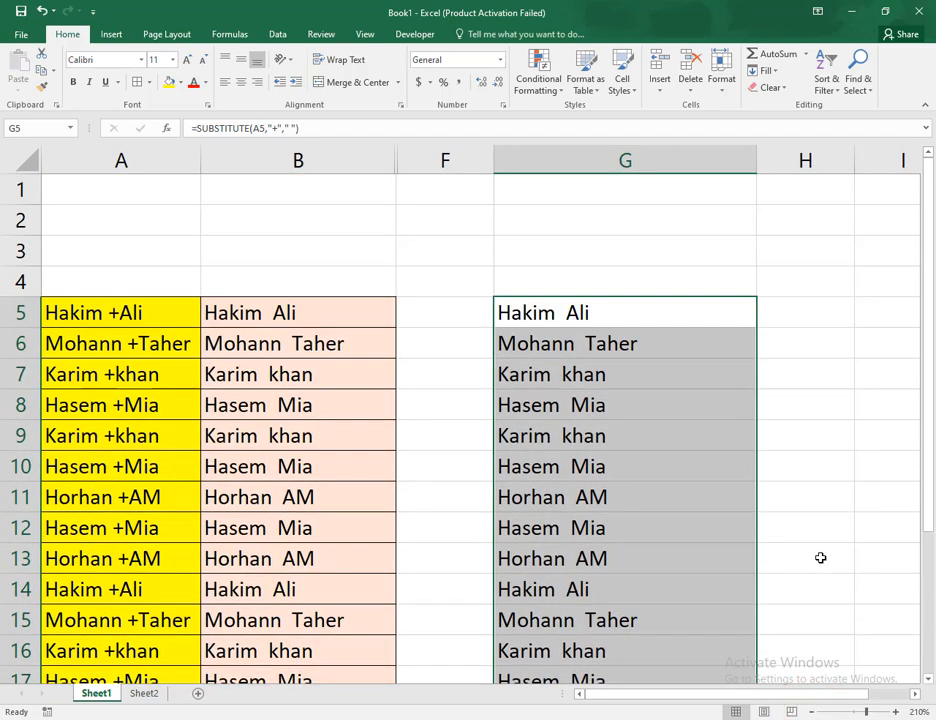
pyautogui.moveTo(20, 190); pyautogui.dragTo(26, 273)
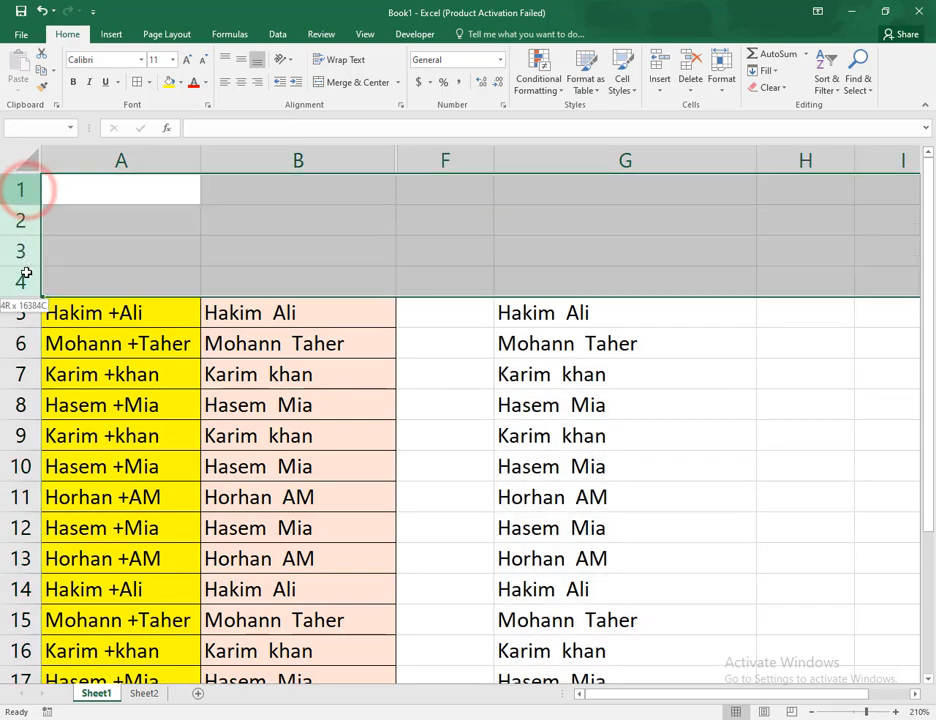
pyautogui.rightClick(26, 273)
pyautogui.click(90, 387)
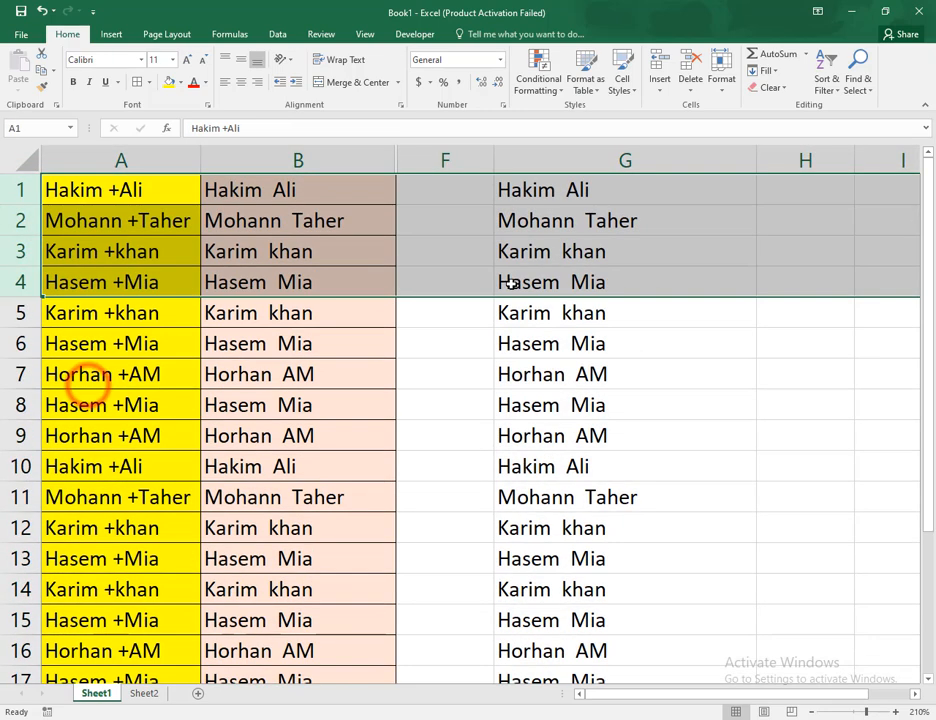
# Step: Delete the whole column G with the filled-down SUBSTITUTE formulas
pyautogui.click(700, 277)
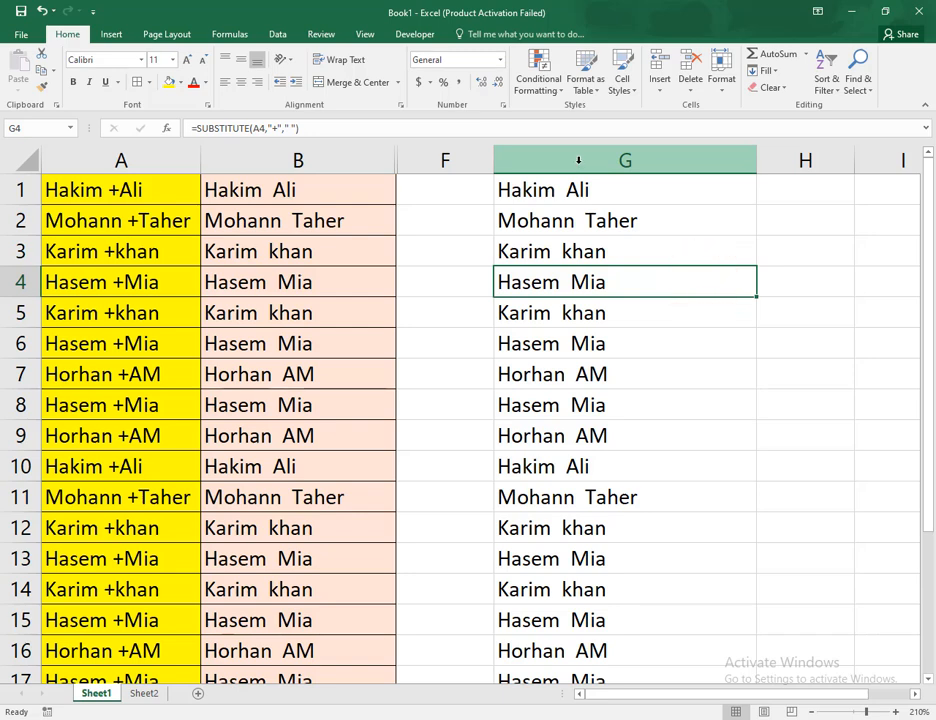
pyautogui.moveTo(600, 190); pyautogui.dragTo(632, 699)
pyautogui.click(508, 160)
pyautogui.rightClick(617, 161)
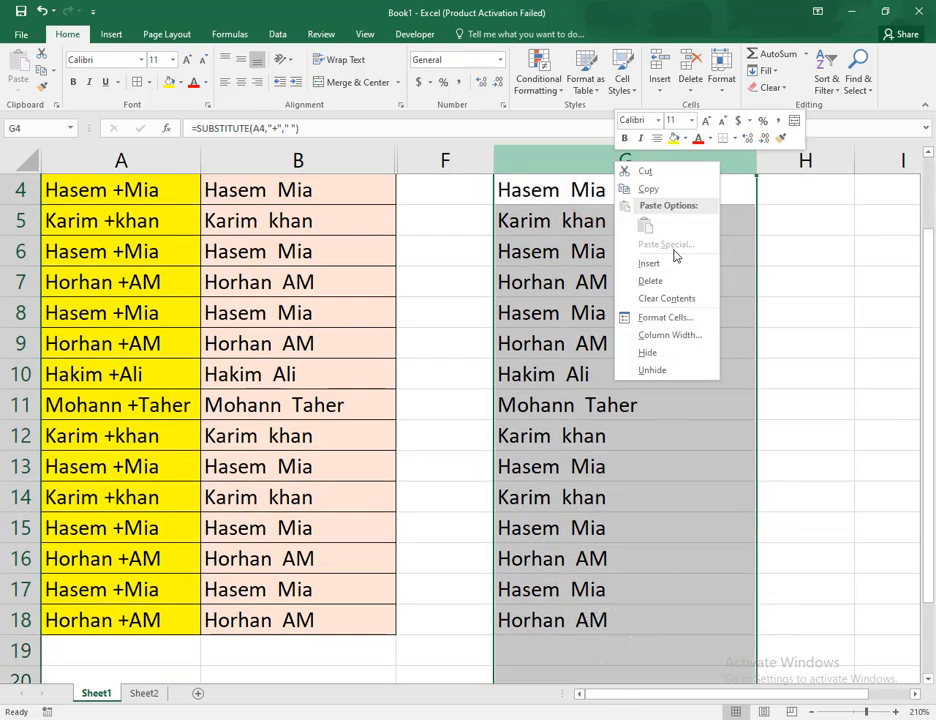
pyautogui.click(670, 282)
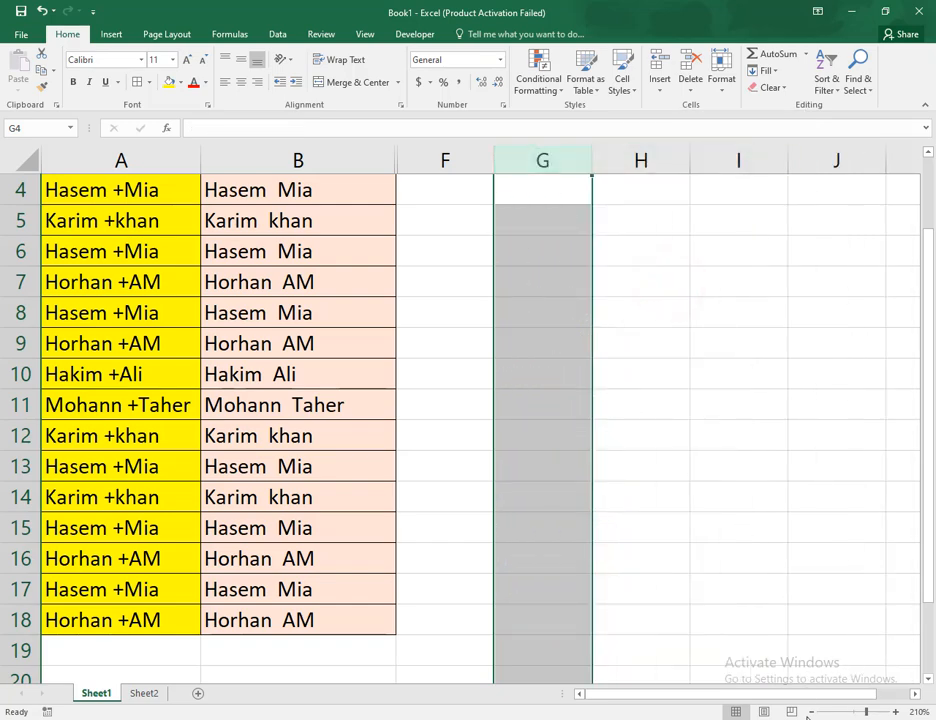
# Step: Unhide the hidden columns C to E between columns B and F
pyautogui.click(809, 712)
pyautogui.click(809, 712)
pyautogui.click(809, 712)
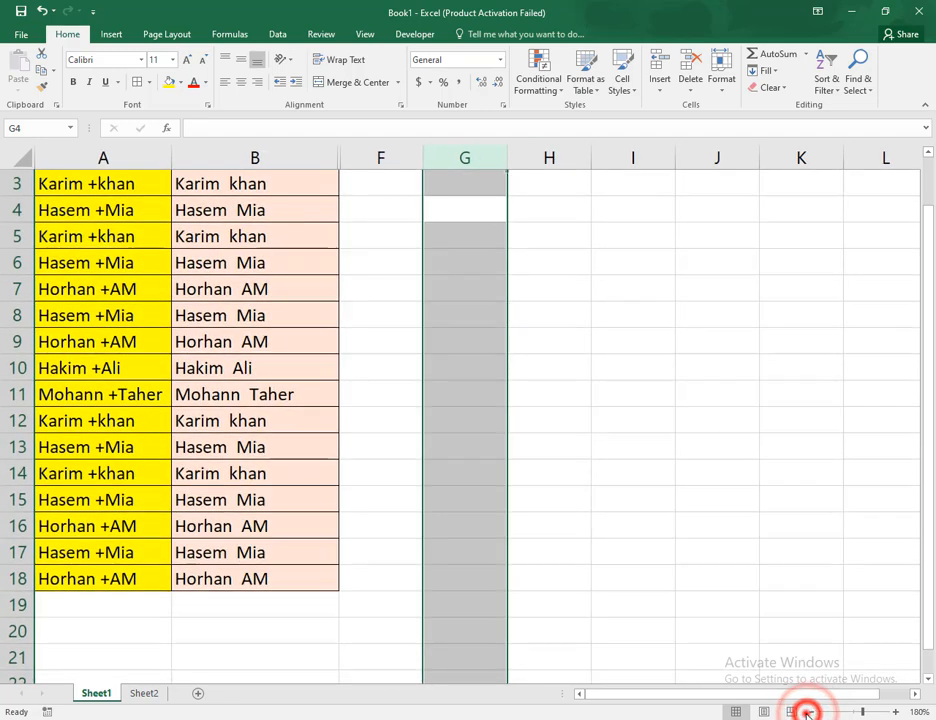
pyautogui.scroll(1, 809, 712)
pyautogui.moveTo(309, 157); pyautogui.dragTo(383, 158)
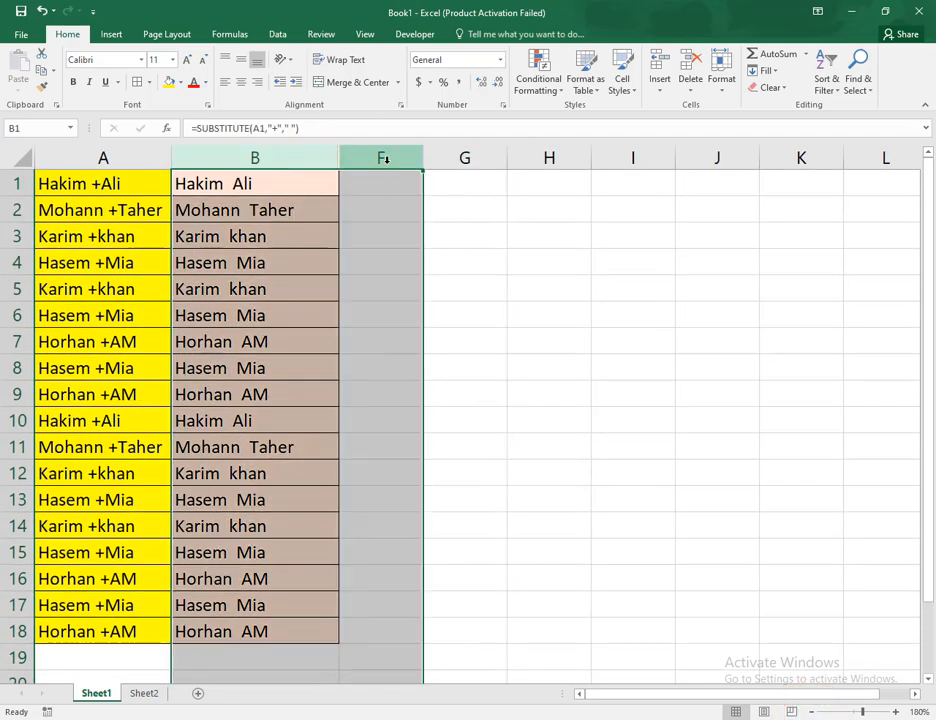
pyautogui.rightClick(383, 158)
pyautogui.click(445, 376)
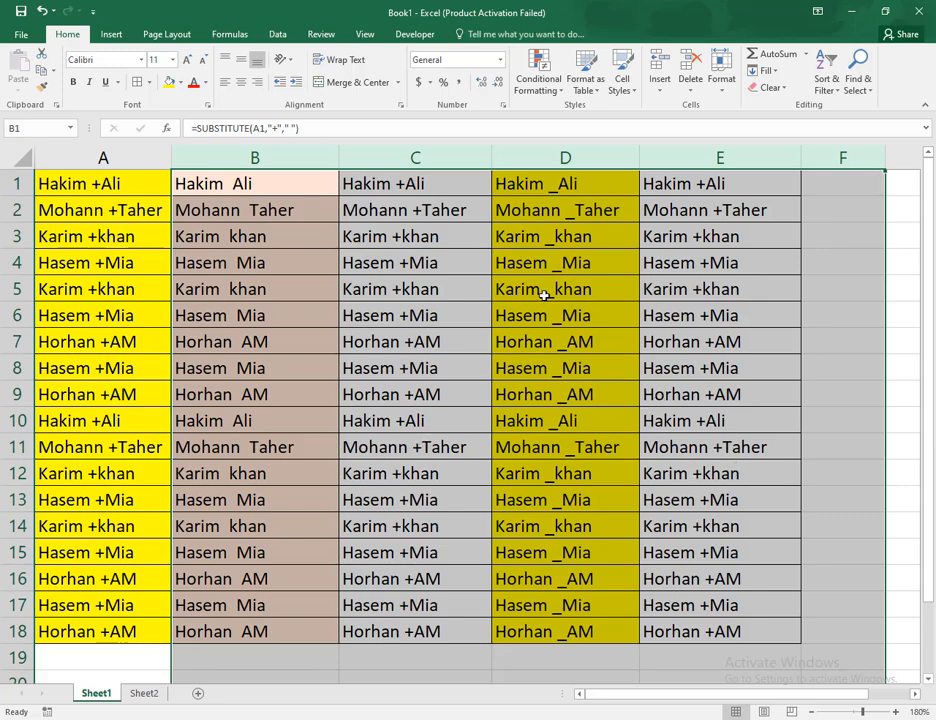
# Step: Check the SUBSTITUTE formula in D1, and clear all the names from column E
pyautogui.click(580, 193)
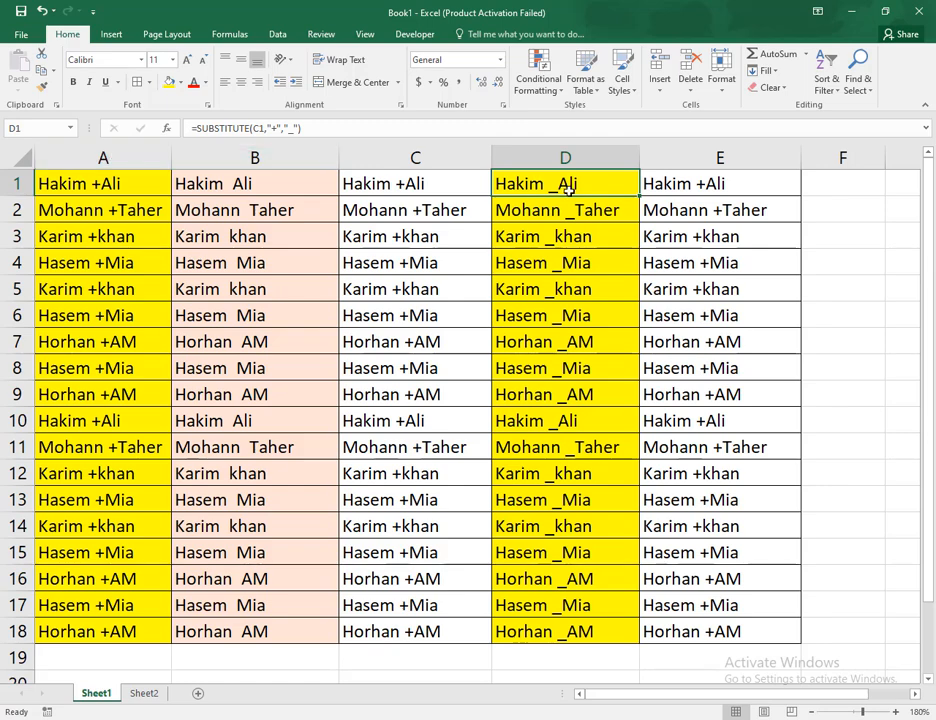
pyautogui.moveTo(692, 183); pyautogui.dragTo(727, 579)
pyautogui.press('Delete')
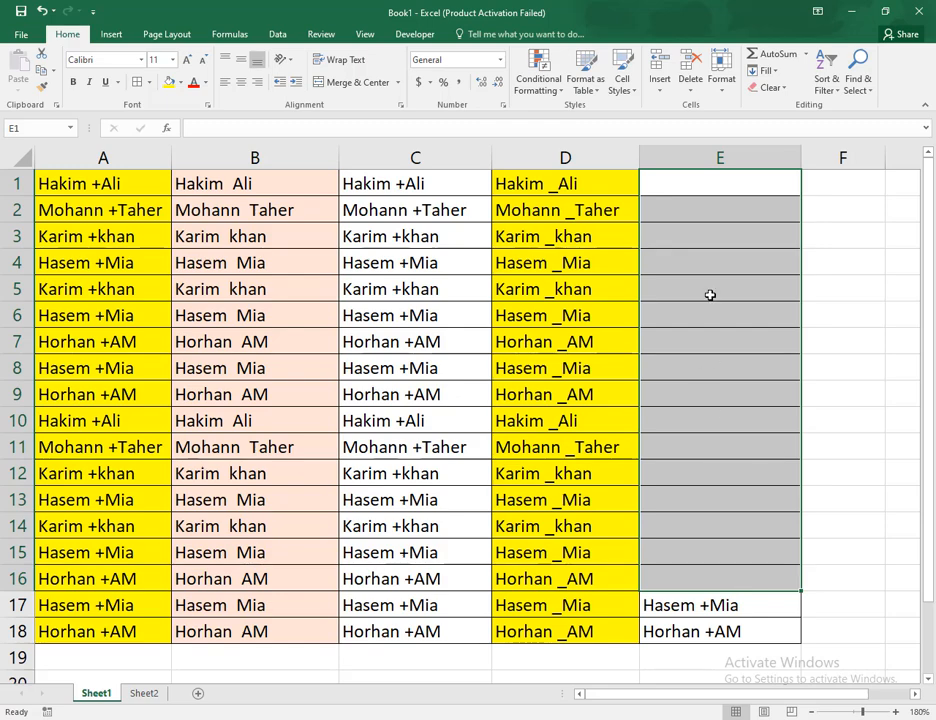
pyautogui.moveTo(717, 188); pyautogui.dragTo(727, 572)
pyautogui.press('Delete')
pyautogui.scroll(1, 673, 315)
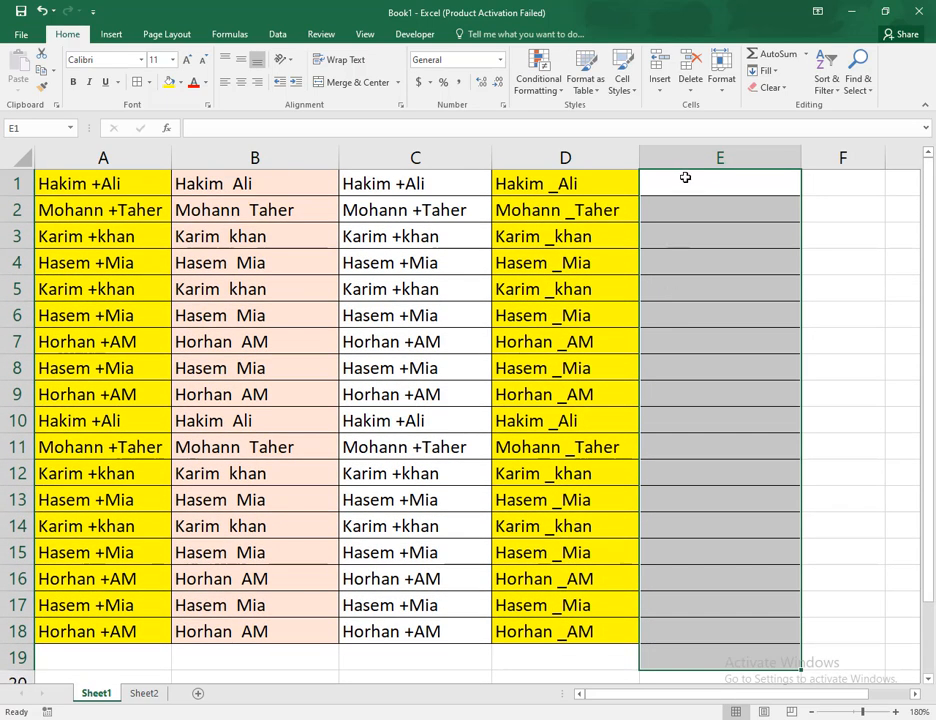
# Step: Enter the formula =SUBSTITUTE(D1,"_","=") in E1 to replace the underscore with an equals sign
pyautogui.click(687, 185)
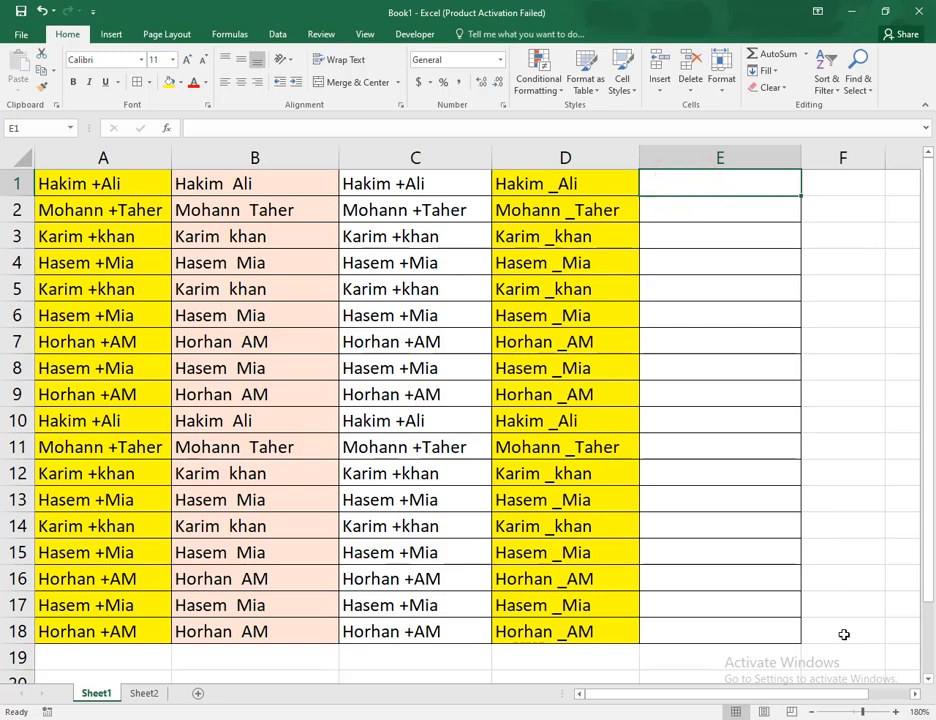
pyautogui.write('=su')
pyautogui.press('Tab')
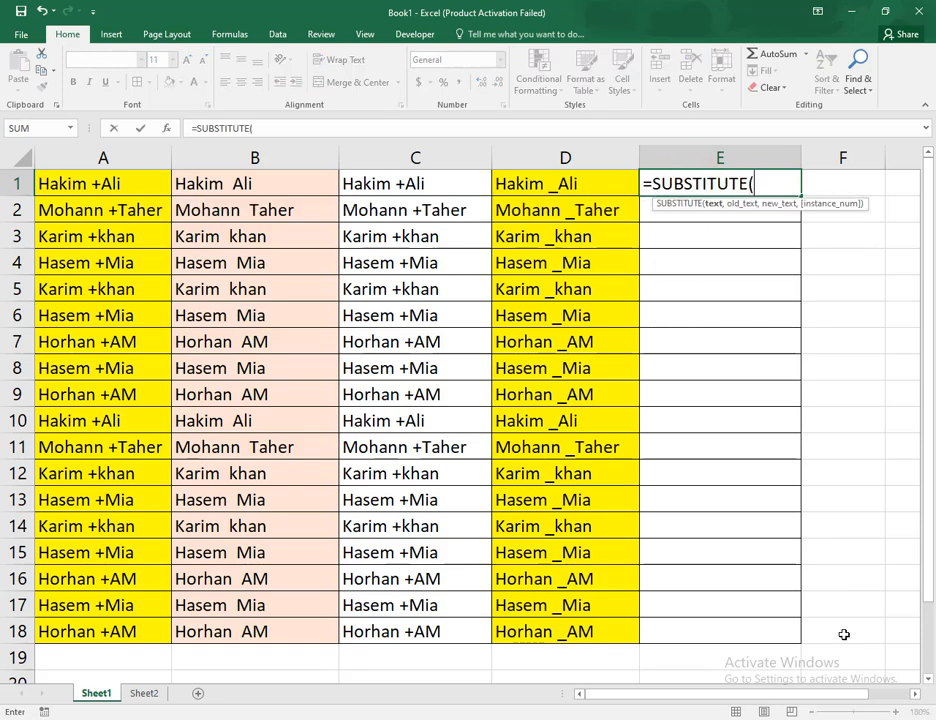
pyautogui.click(566, 184)
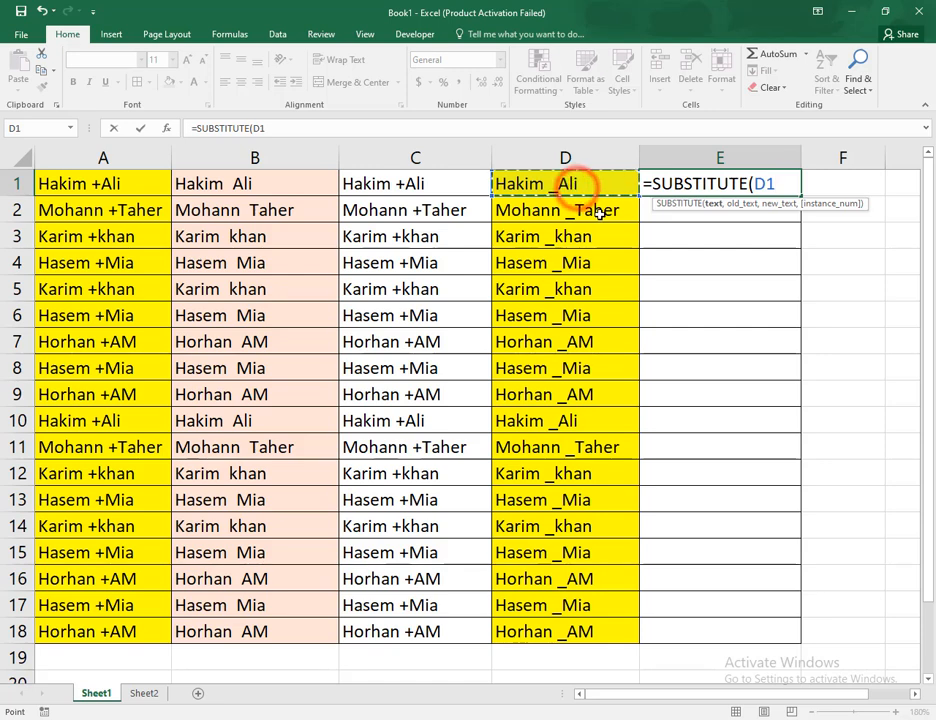
pyautogui.write(',"_')
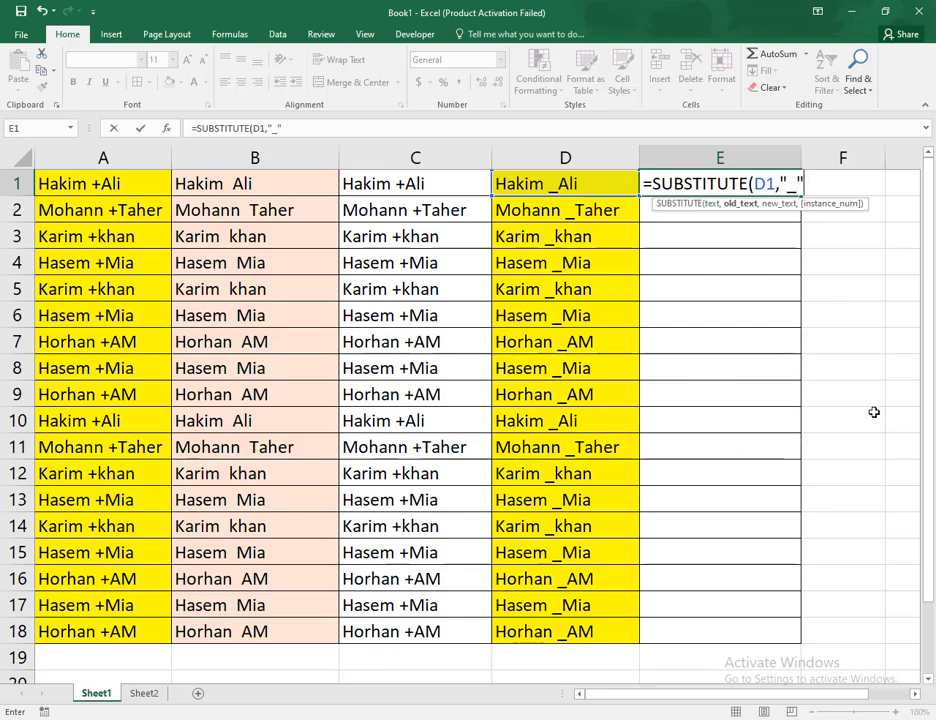
pyautogui.write(',')
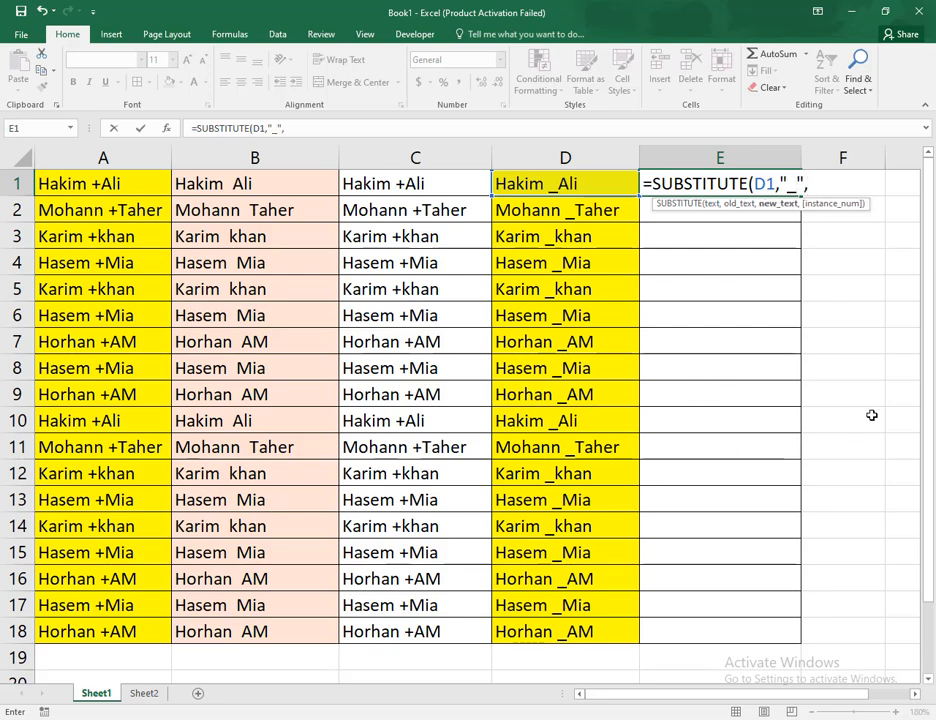
pyautogui.write('"')
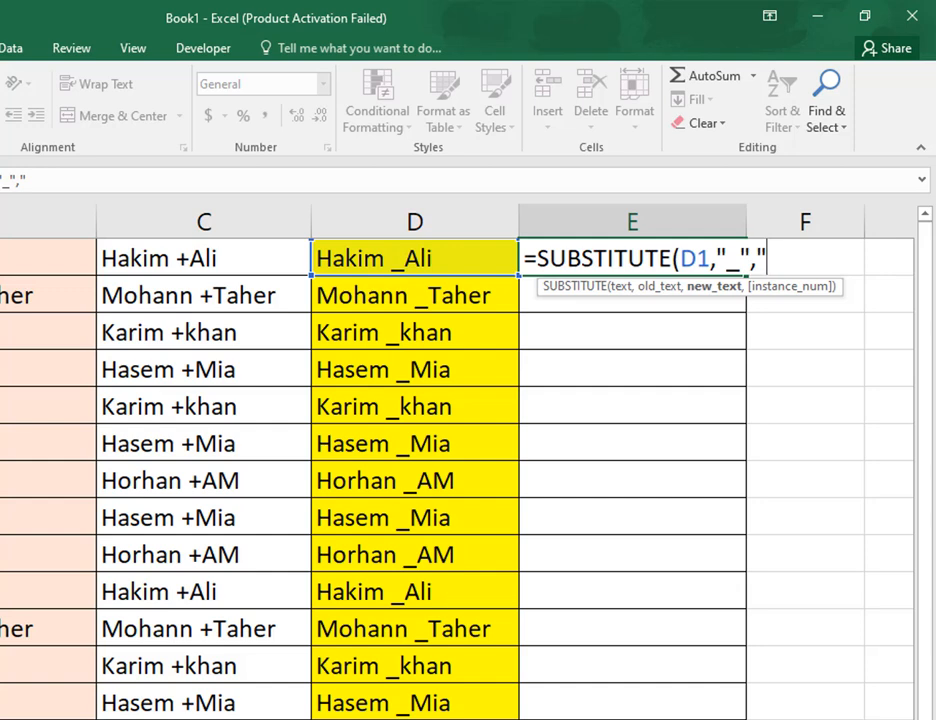
pyautogui.write('+')
pyautogui.press('BackSpace')
pyautogui.write('=')
pyautogui.press('BackSpace')
pyautogui.write('T')
pyautogui.press('BackSpace')
pyautogui.write('*')
pyautogui.press('BackSpace')
pyautogui.write('=")')
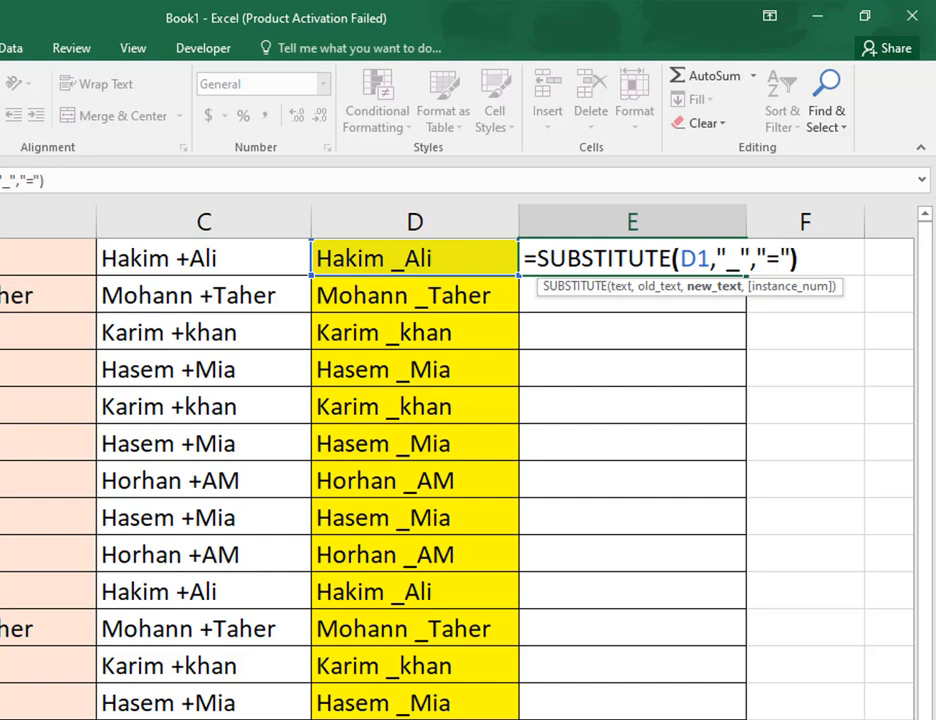
pyautogui.press('Return')
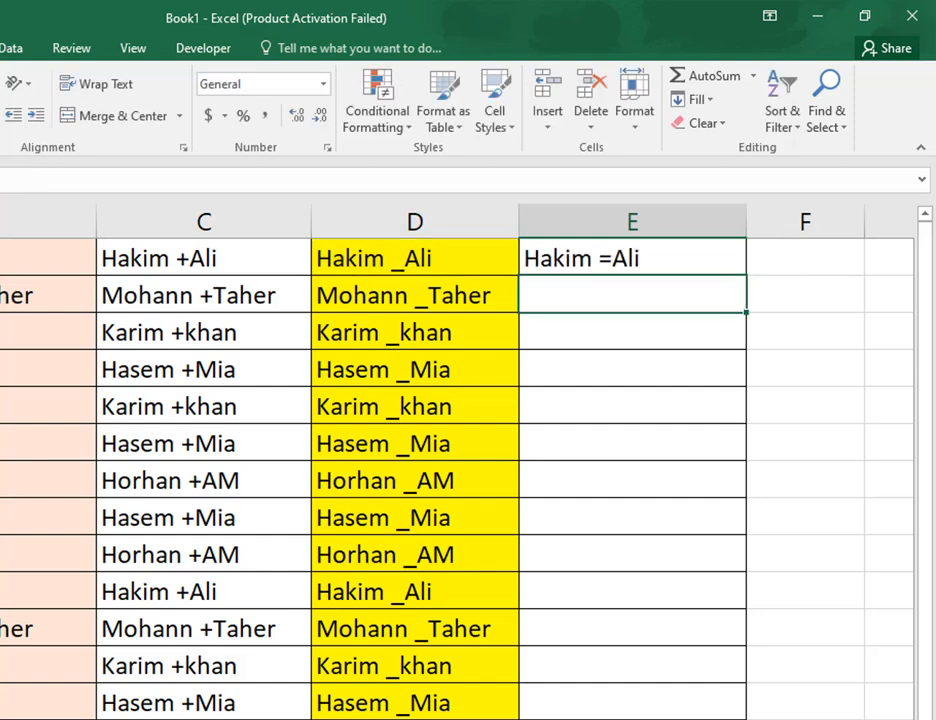
# Step: Fill the SUBSTITUTE formula from E1 down column E alongside the names in column D
pyautogui.click(712, 261)
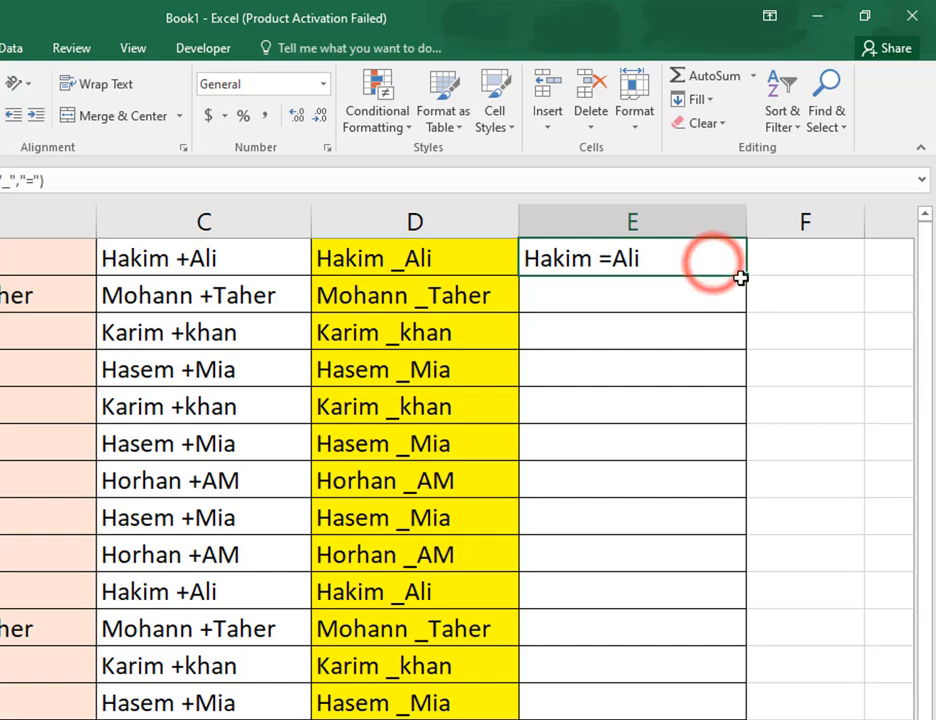
pyautogui.click(749, 274)
pyautogui.click(716, 261)
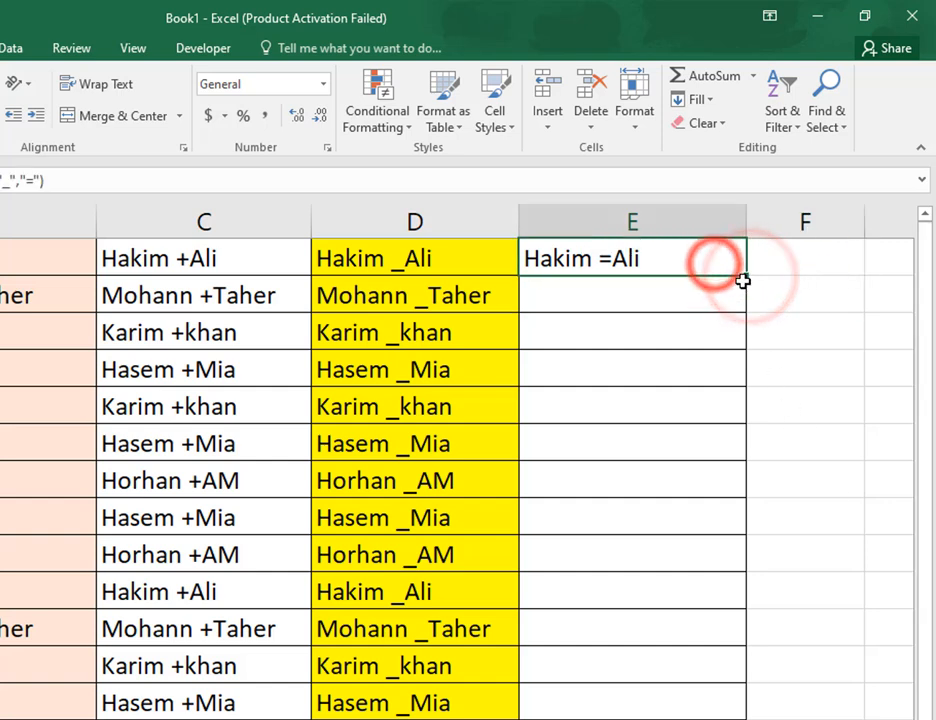
pyautogui.moveTo(745, 273); pyautogui.dragTo(746, 715)
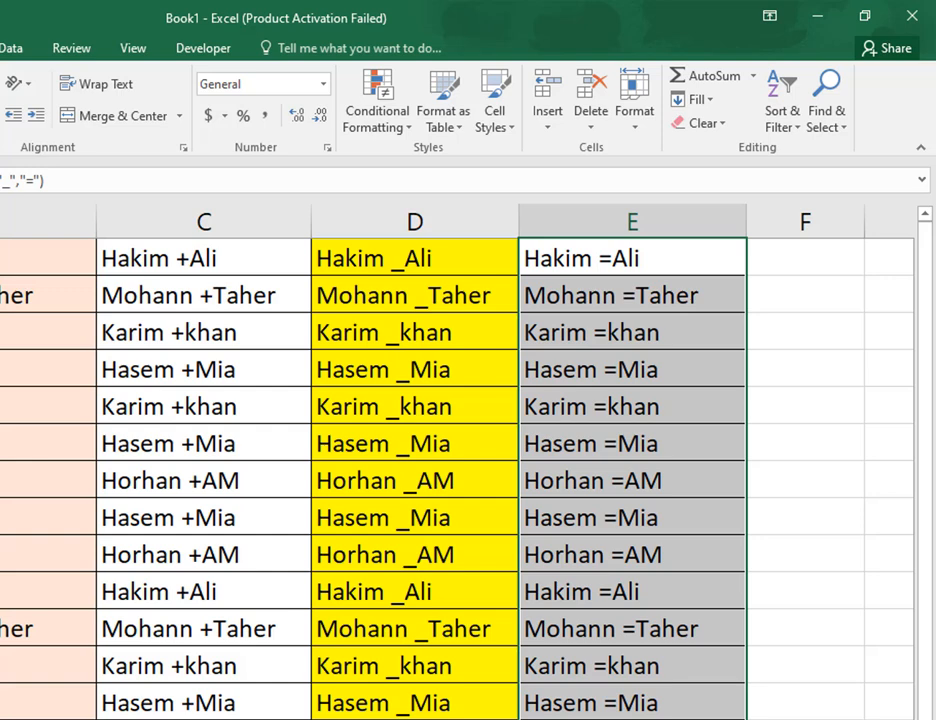
# Step: Delete the whole columns C to E, keeping only the two name columns A and B
pyautogui.moveTo(146, 228); pyautogui.dragTo(570, 262)
pyautogui.rightClick(630, 230)
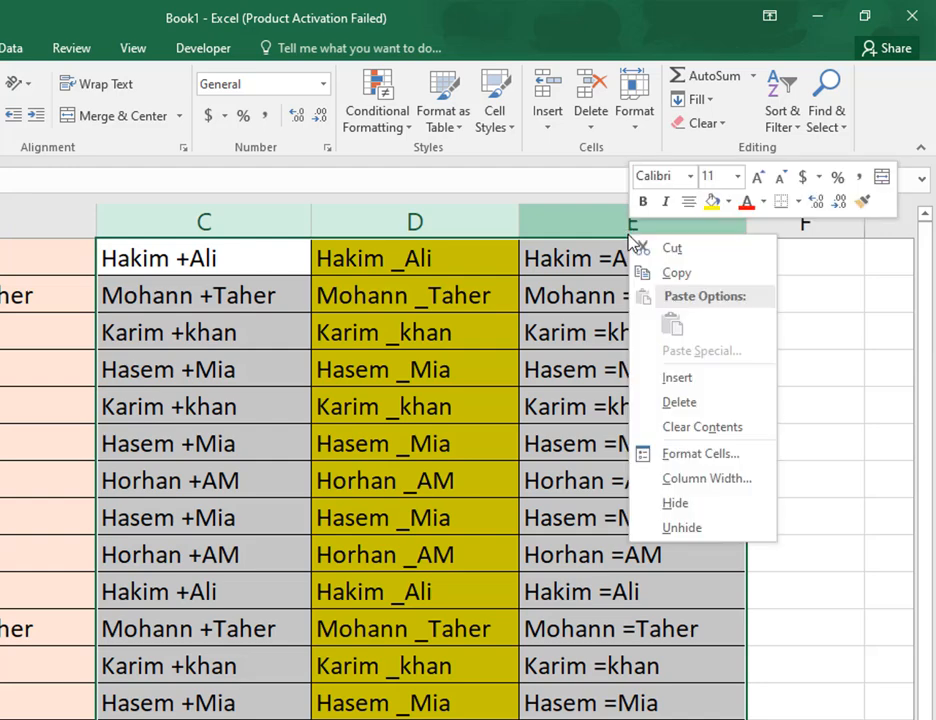
pyautogui.click(676, 404)
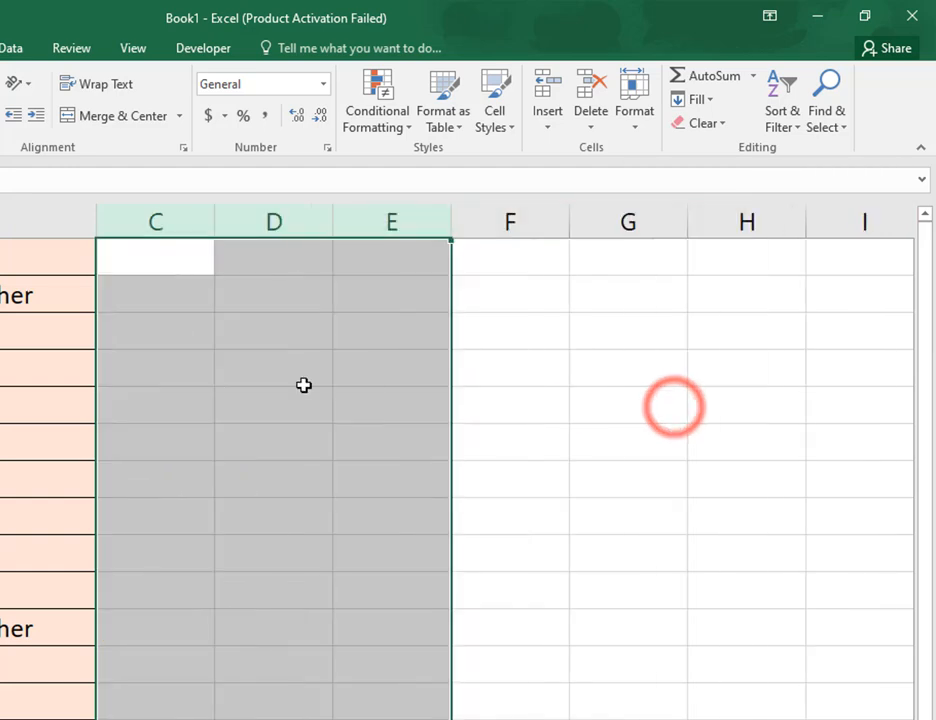
pyautogui.click(192, 326)
pyautogui.click(184, 284)
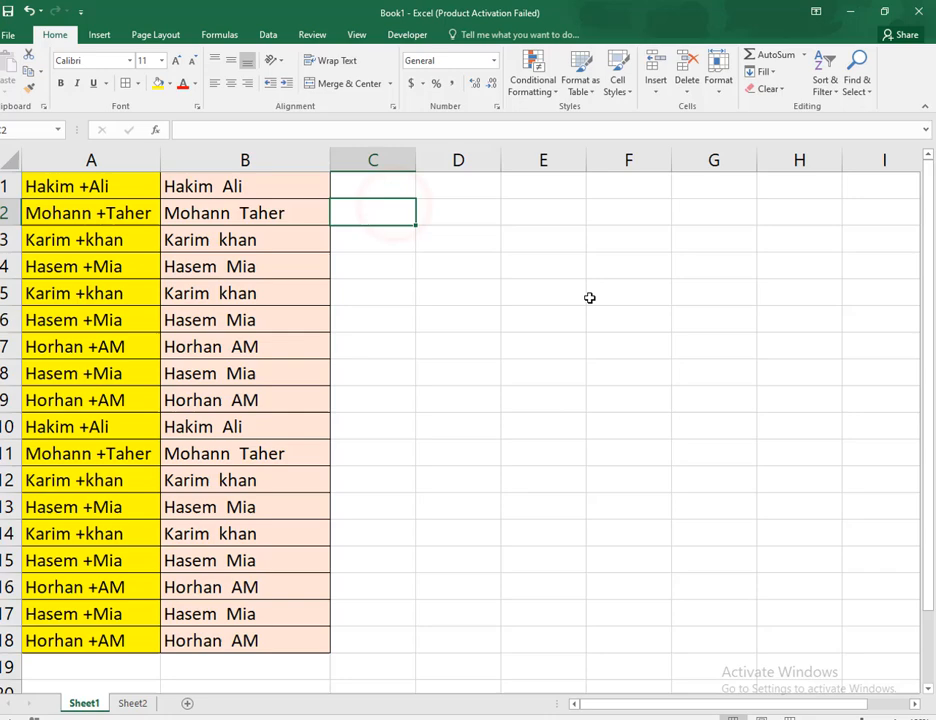
# Step: Use Find and Replace to replace every + in the sheet with nothing, and close the dialog
pyautogui.hotkey('ctrl', 'f')
pyautogui.click(582, 480)
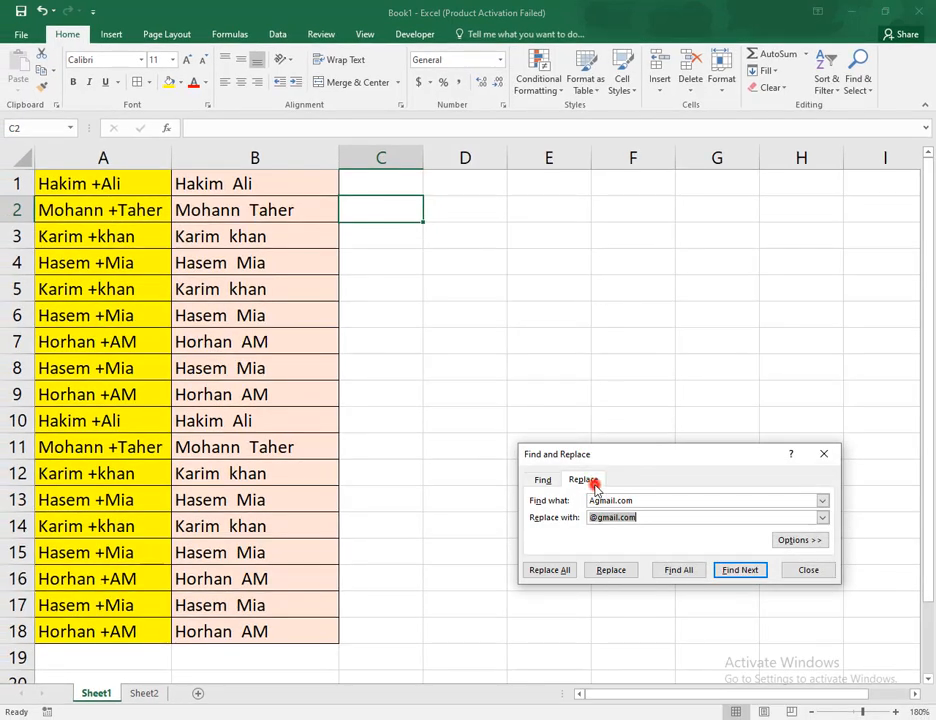
pyautogui.press('BackSpace')
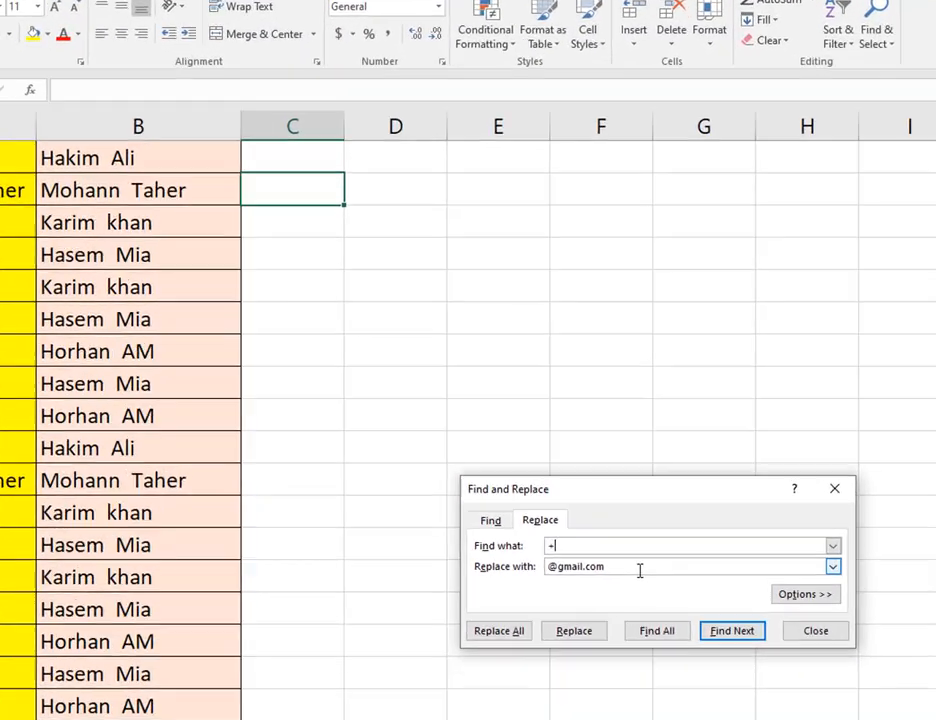
pyautogui.click(662, 517)
pyautogui.moveTo(570, 671); pyautogui.dragTo(386, 679)
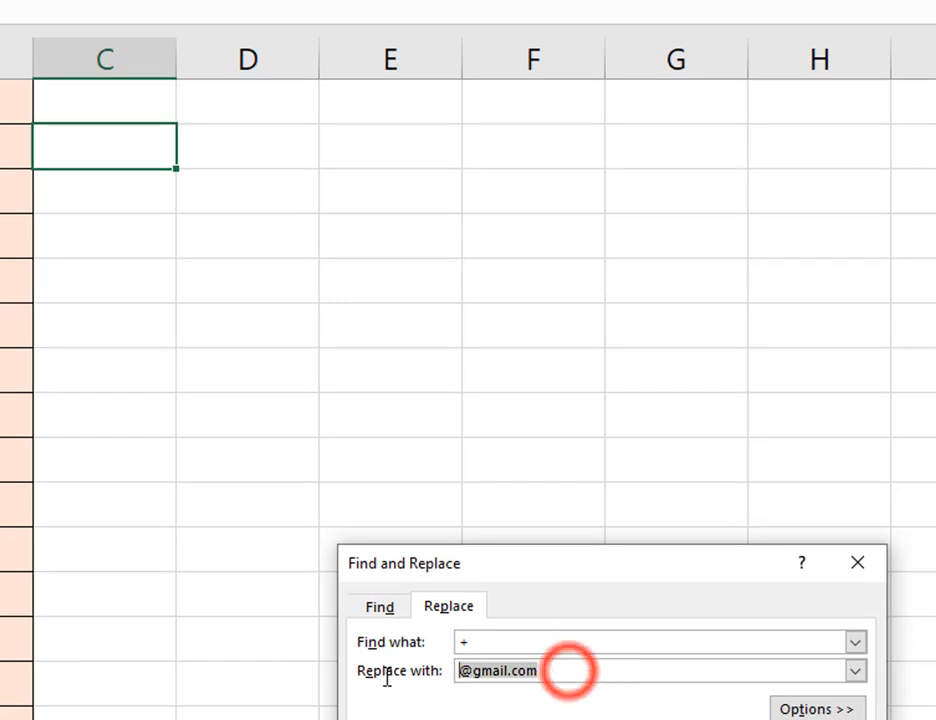
pyautogui.press('BackSpace')
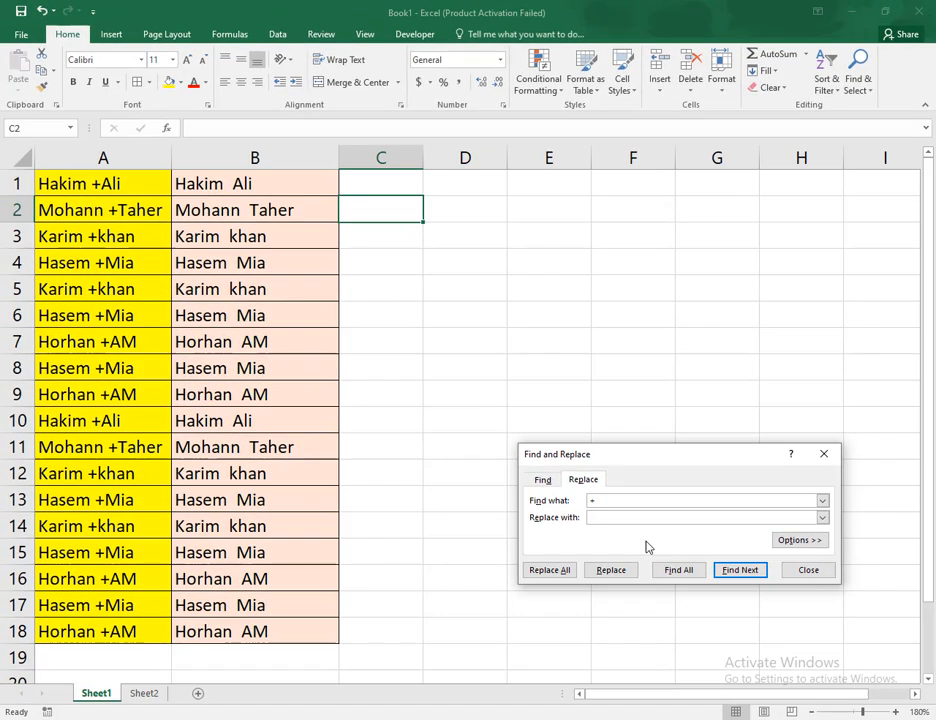
pyautogui.click(548, 571)
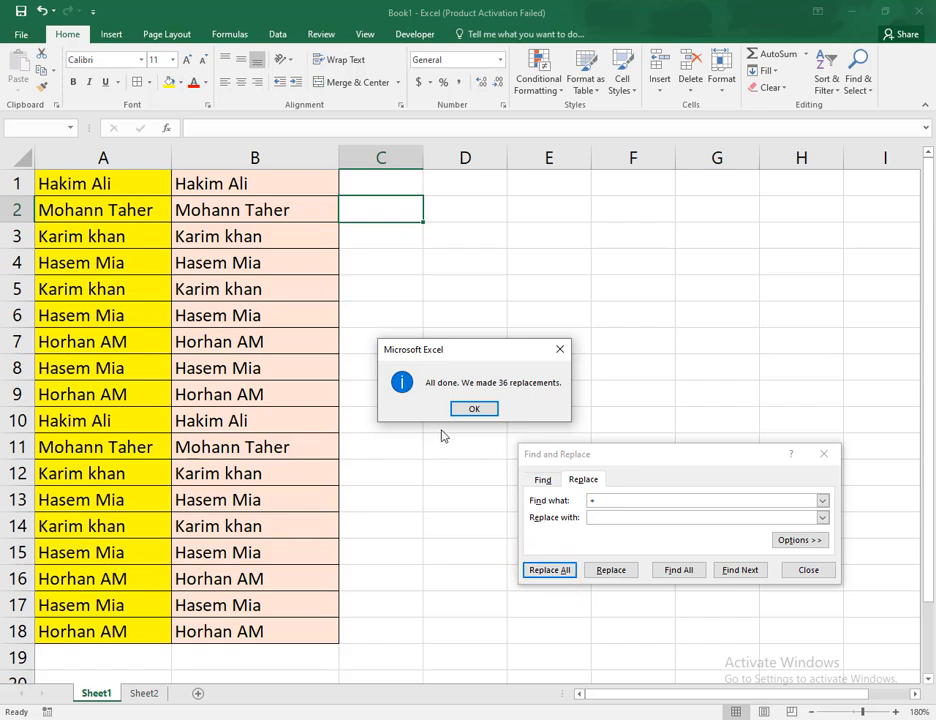
pyautogui.click(476, 407)
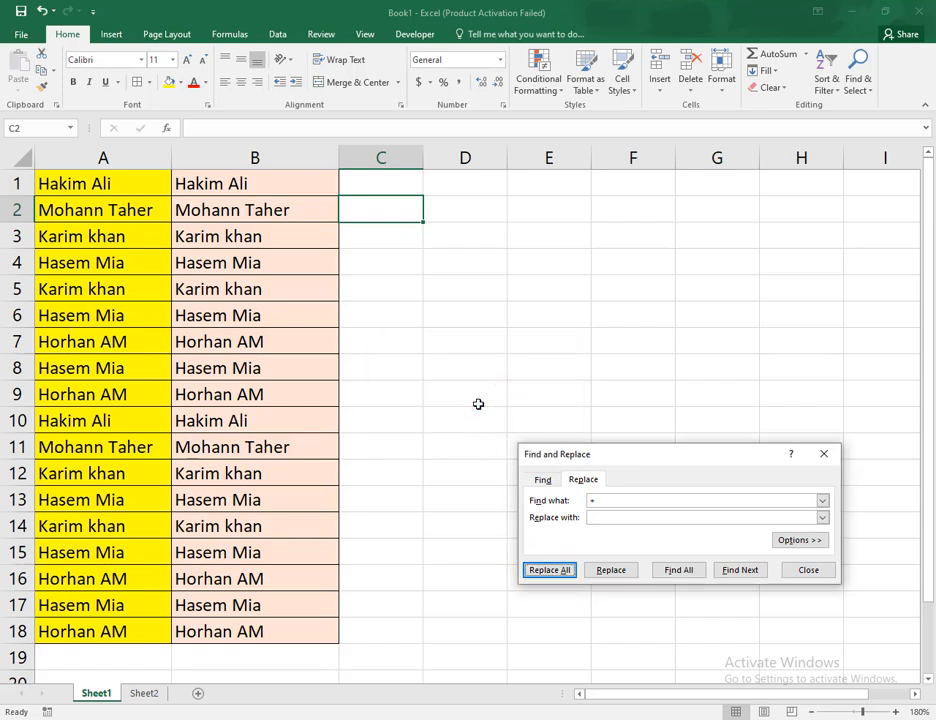
pyautogui.click(806, 568)
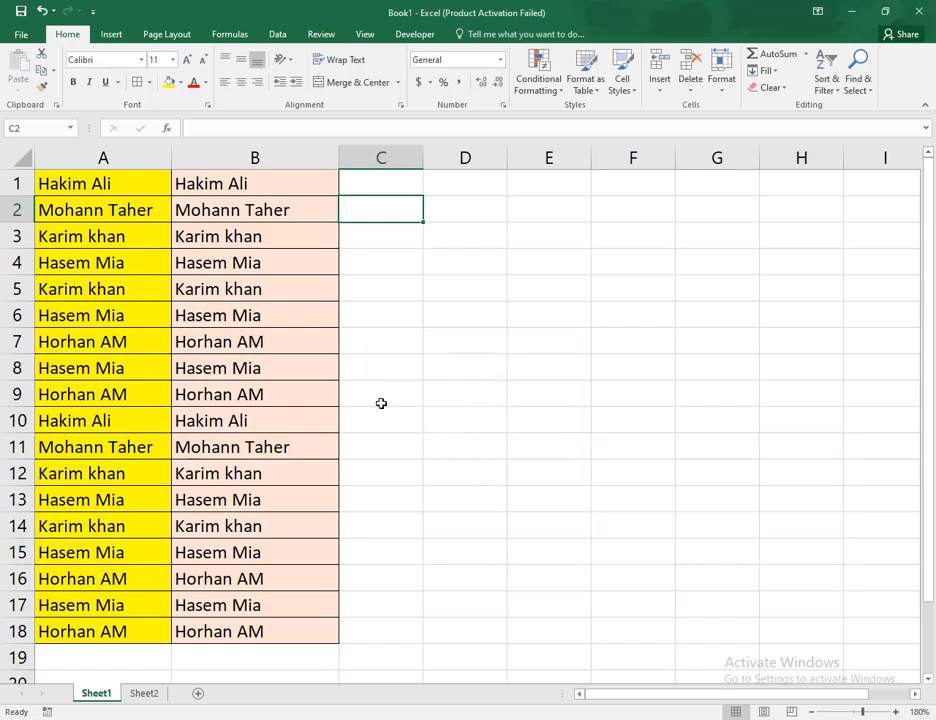
# Step: Remove the plus sign by hand from the name in A5
pyautogui.doubleClick(100, 290)
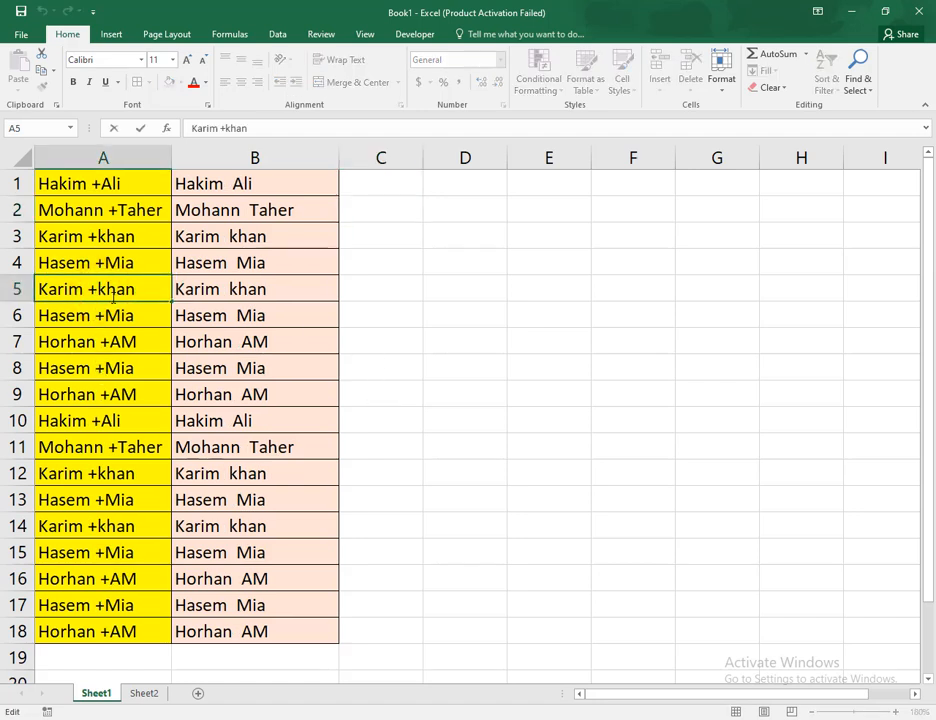
pyautogui.press('BackSpace')
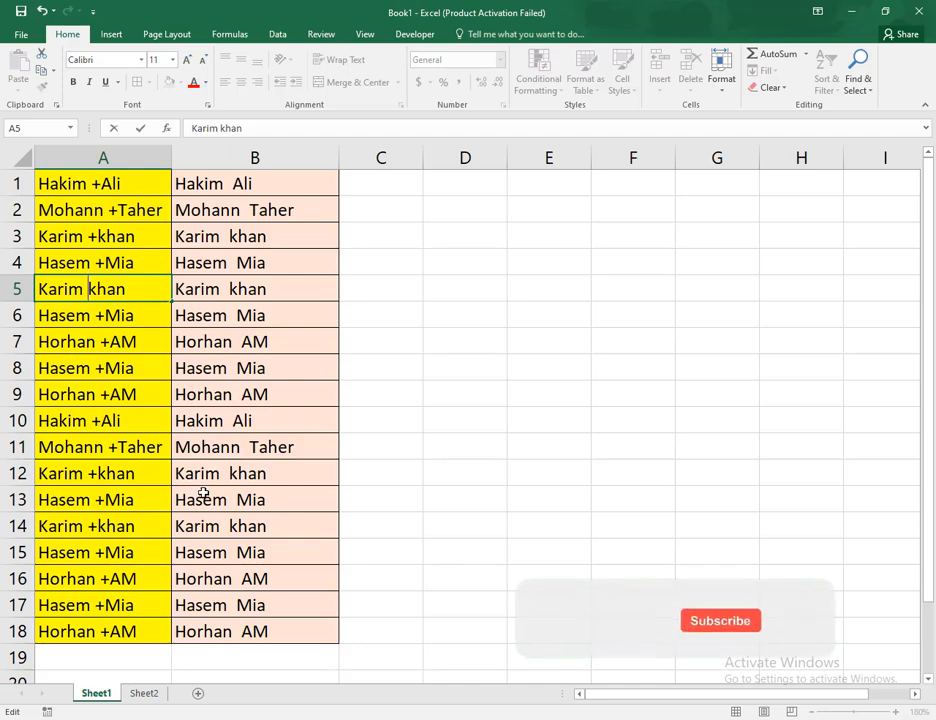
# Step: Switch to Sheet2 and hide its columns B and C
pyautogui.click(140, 692)
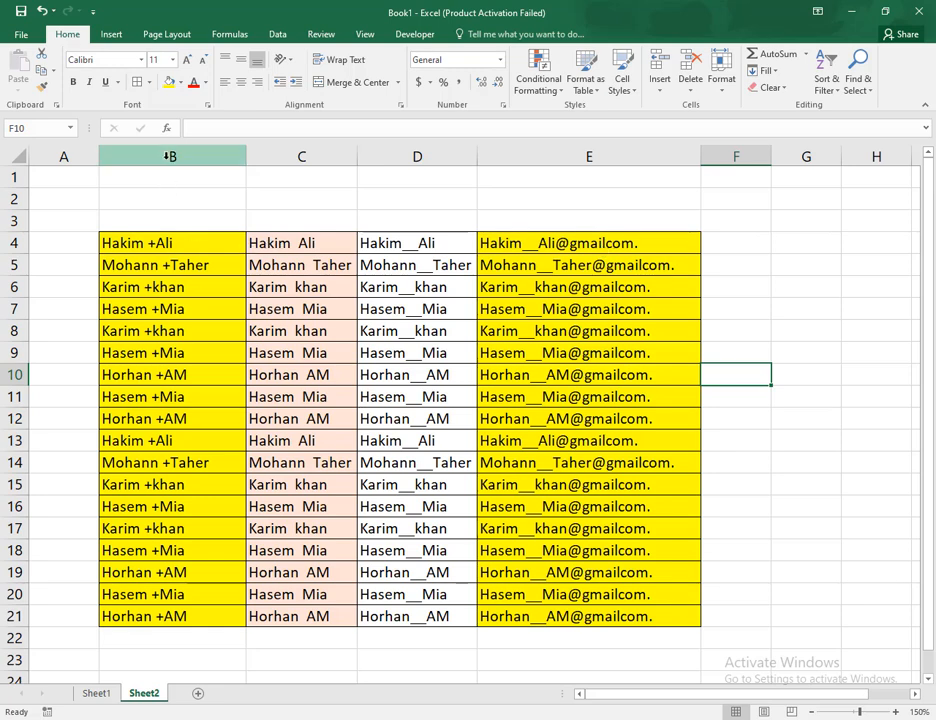
pyautogui.moveTo(167, 157); pyautogui.dragTo(303, 165)
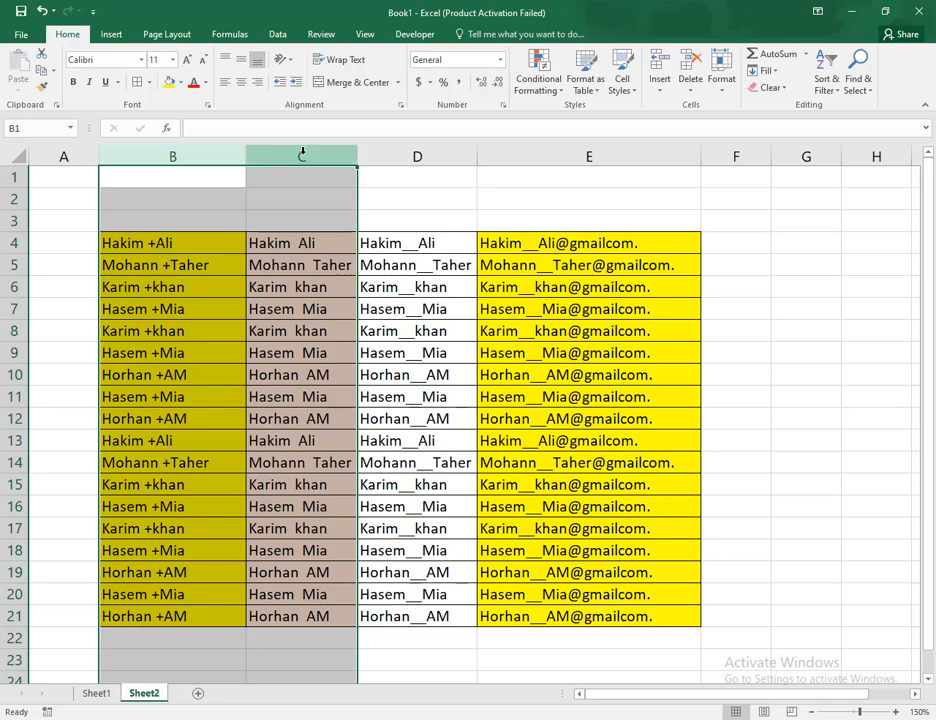
pyautogui.rightClick(303, 157)
pyautogui.click(340, 273)
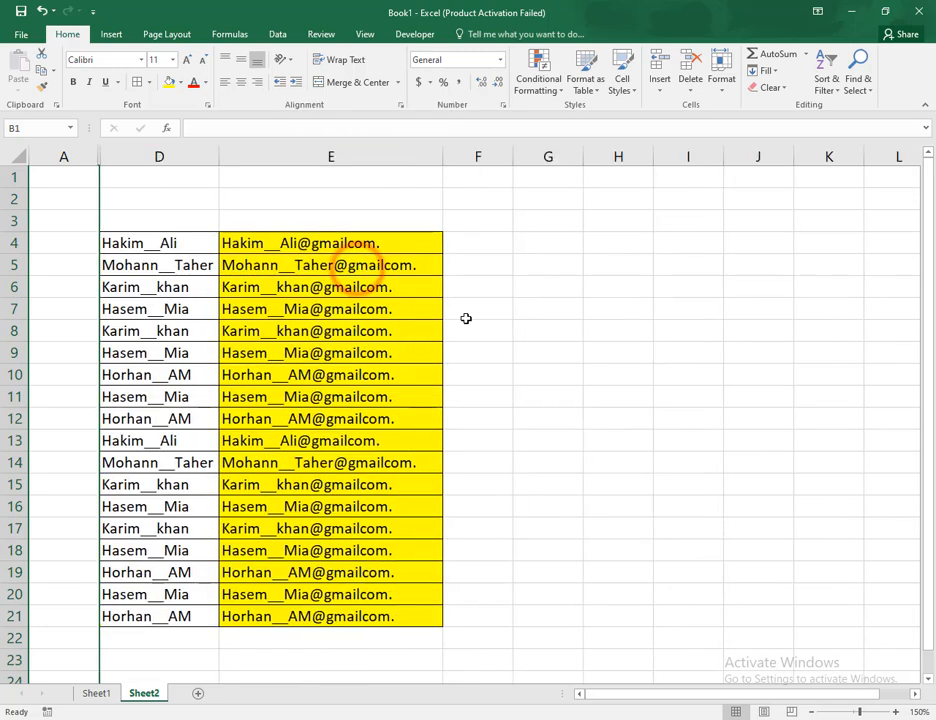
# Step: Check the SUBSTITUTE formulas in E4 and D4, and widen the empty column F to about twice its width
pyautogui.click(340, 246)
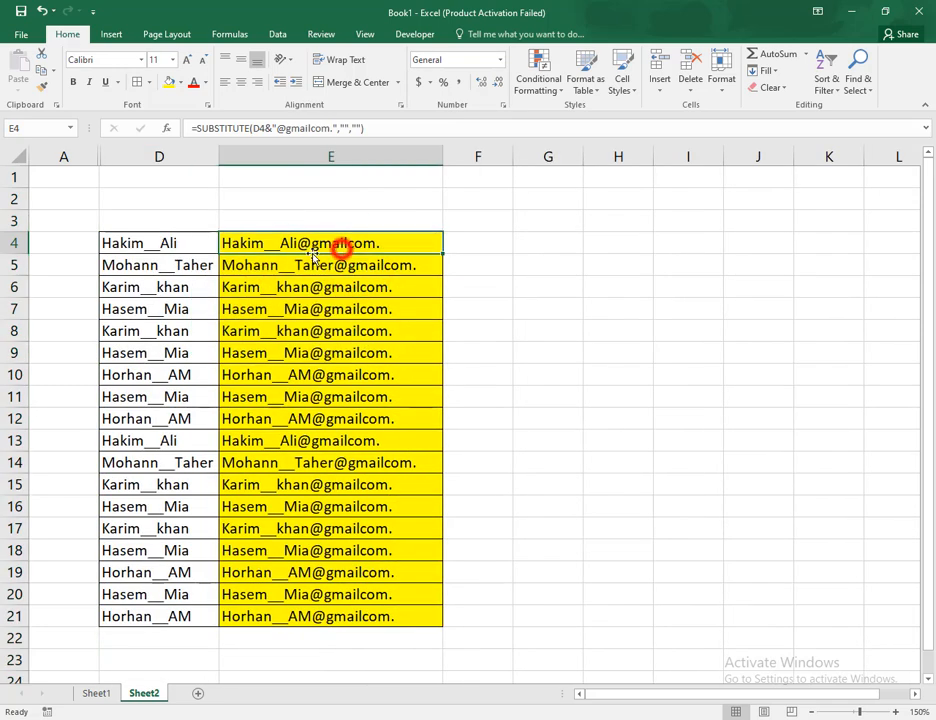
pyautogui.click(188, 248)
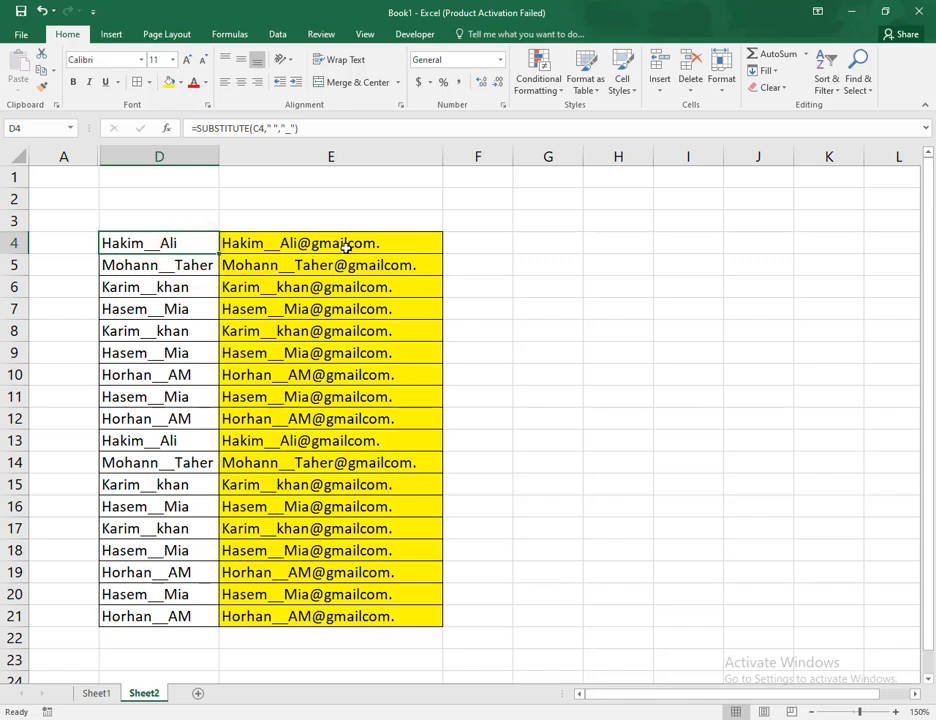
pyautogui.doubleClick(468, 244)
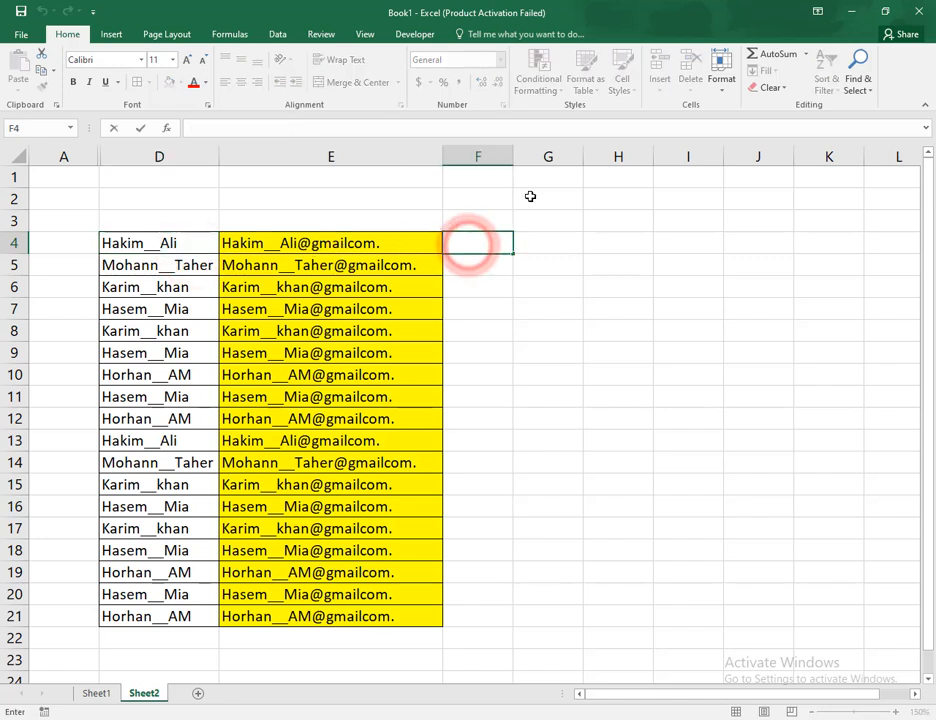
pyautogui.click(518, 159)
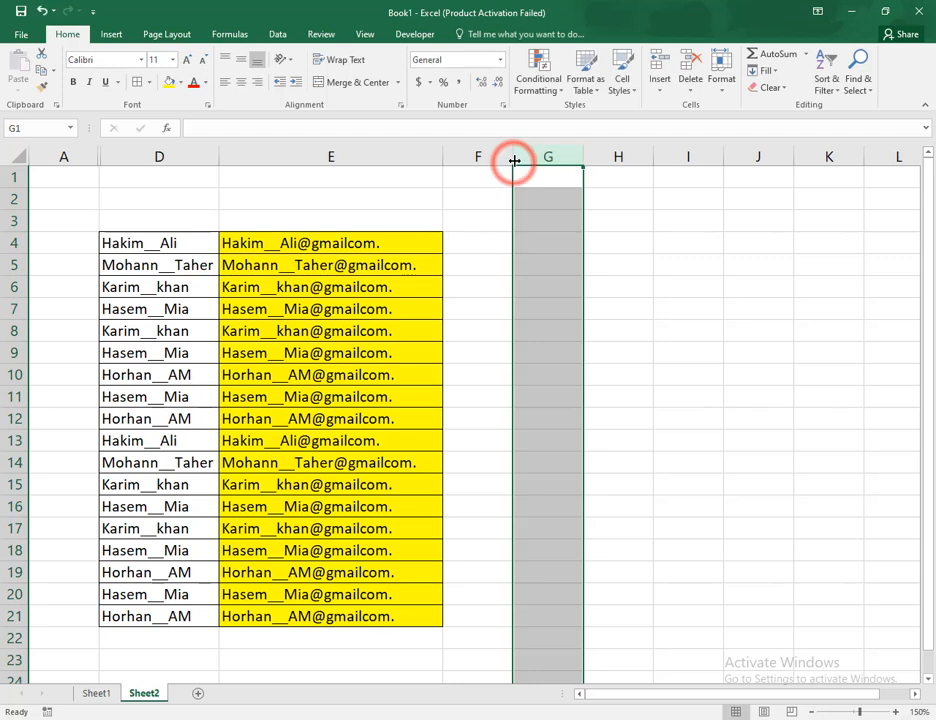
pyautogui.moveTo(514, 162); pyautogui.dragTo(585, 172)
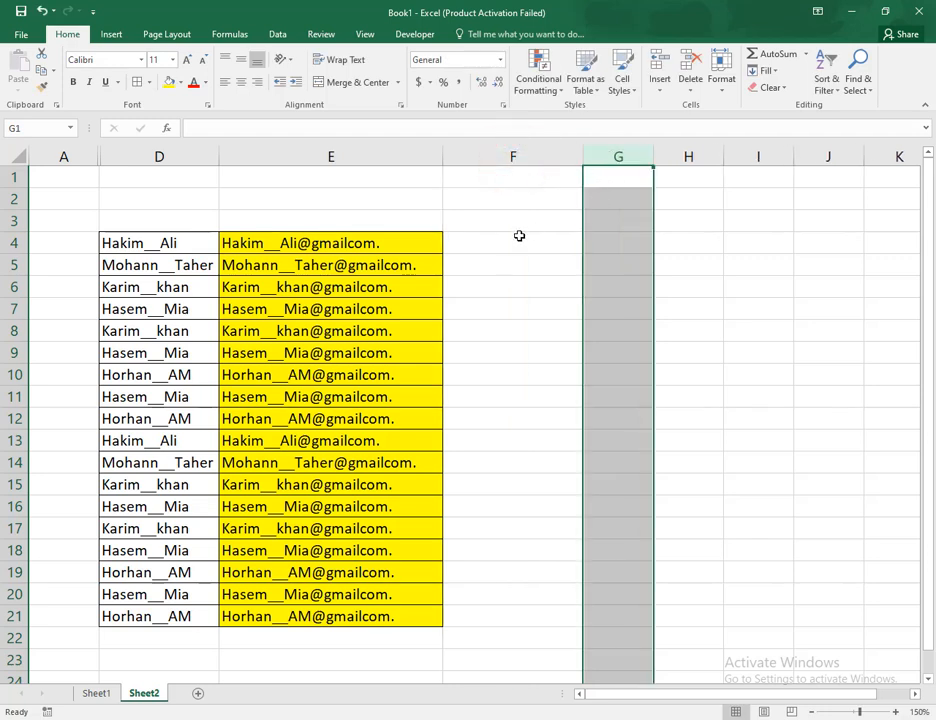
pyautogui.click(518, 240)
pyautogui.write('=sy')
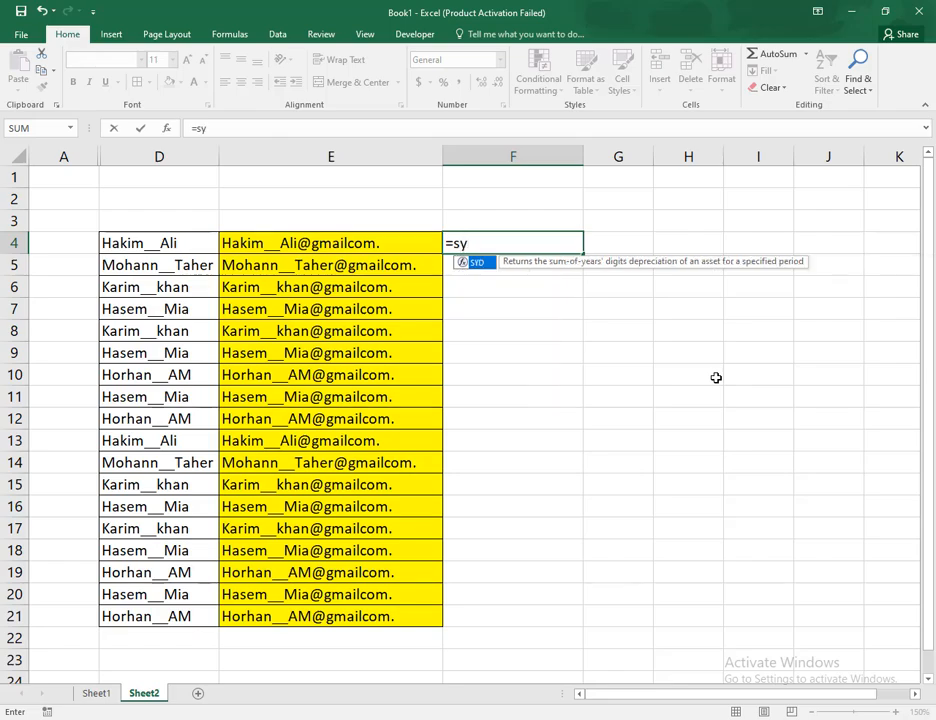
pyautogui.press('BackSpace')
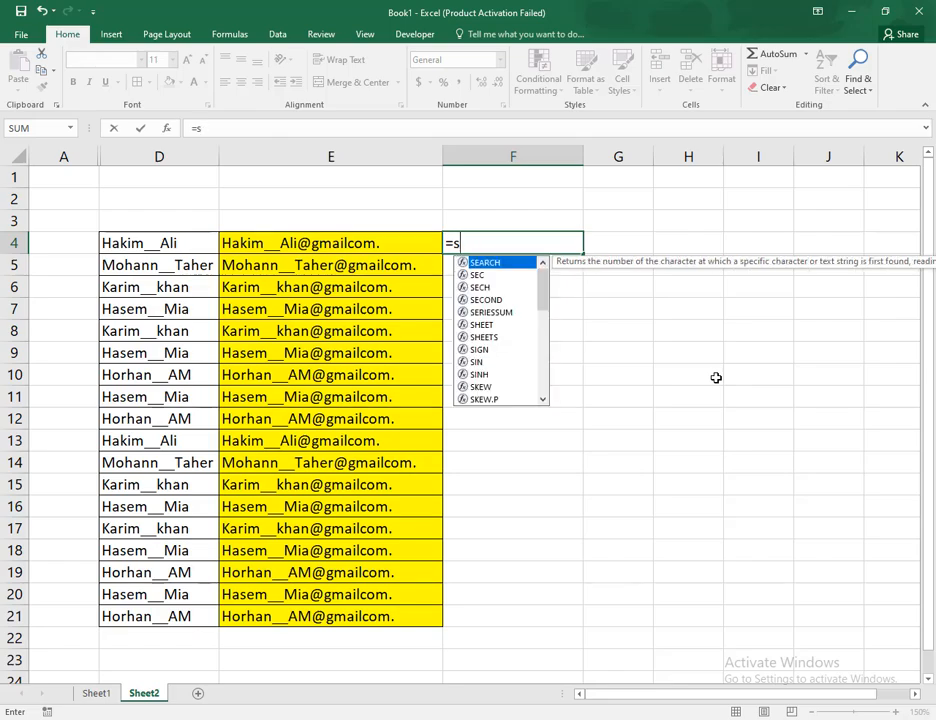
pyautogui.write('u')
pyautogui.press('Tab')
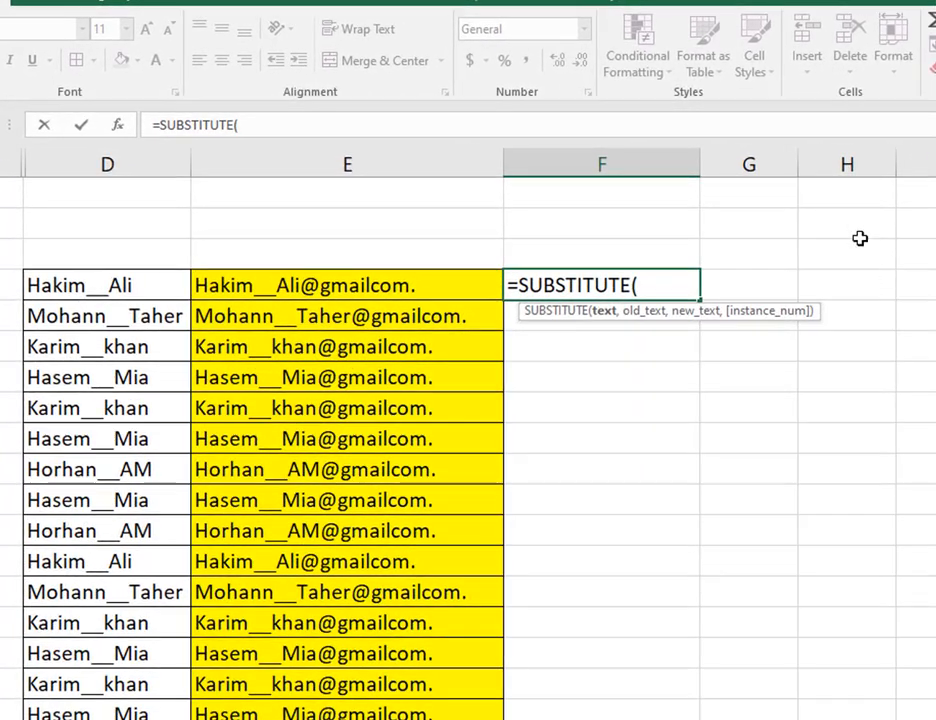
pyautogui.click(153, 284)
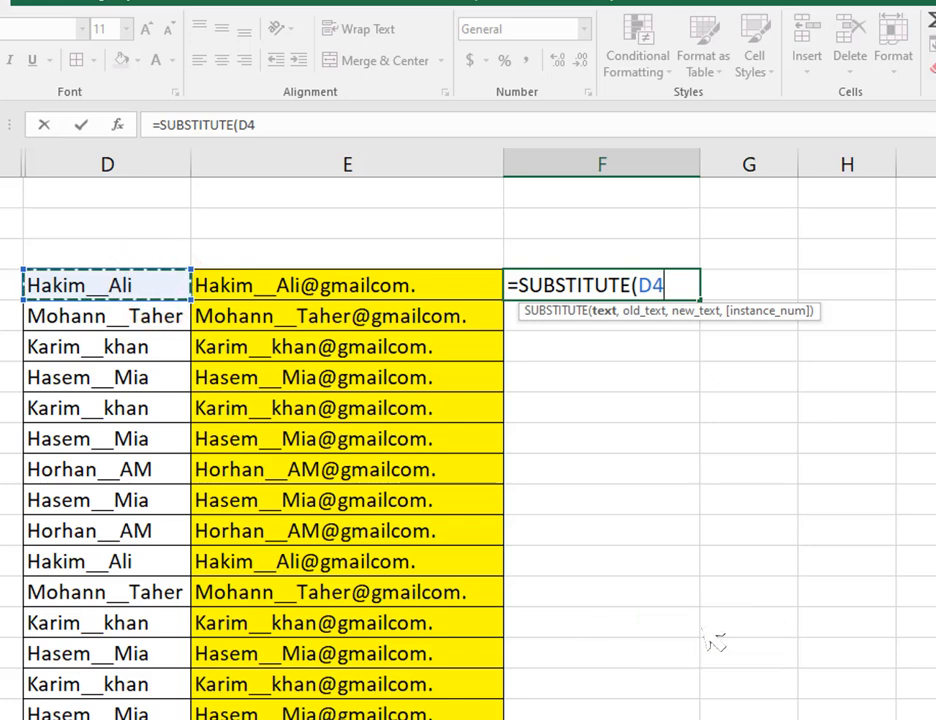
pyautogui.write('&')
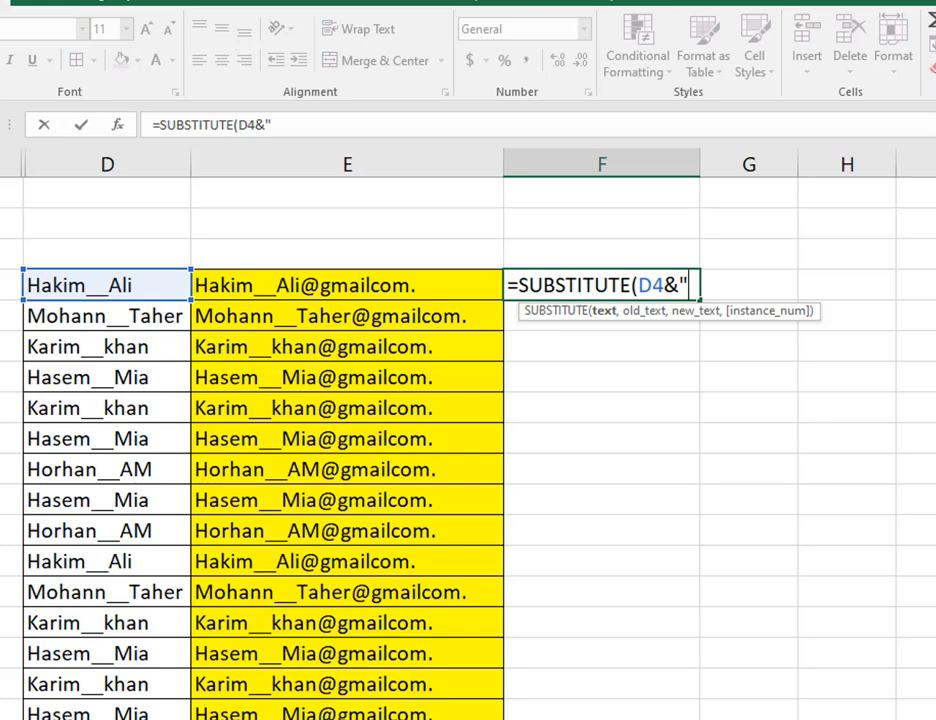
pyautogui.write('@gmail.com')
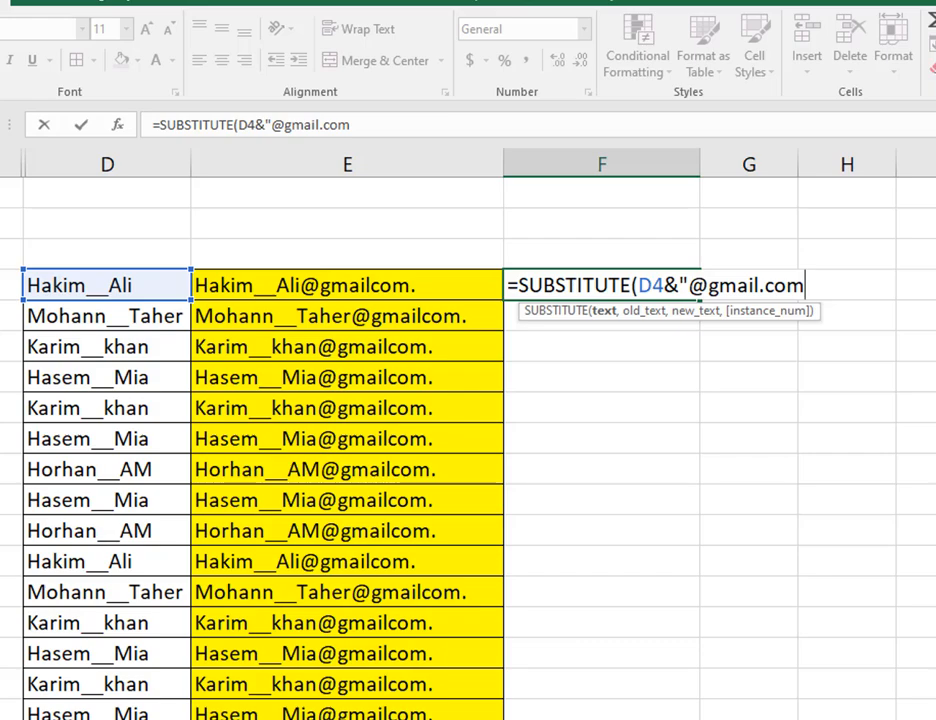
pyautogui.write('",')
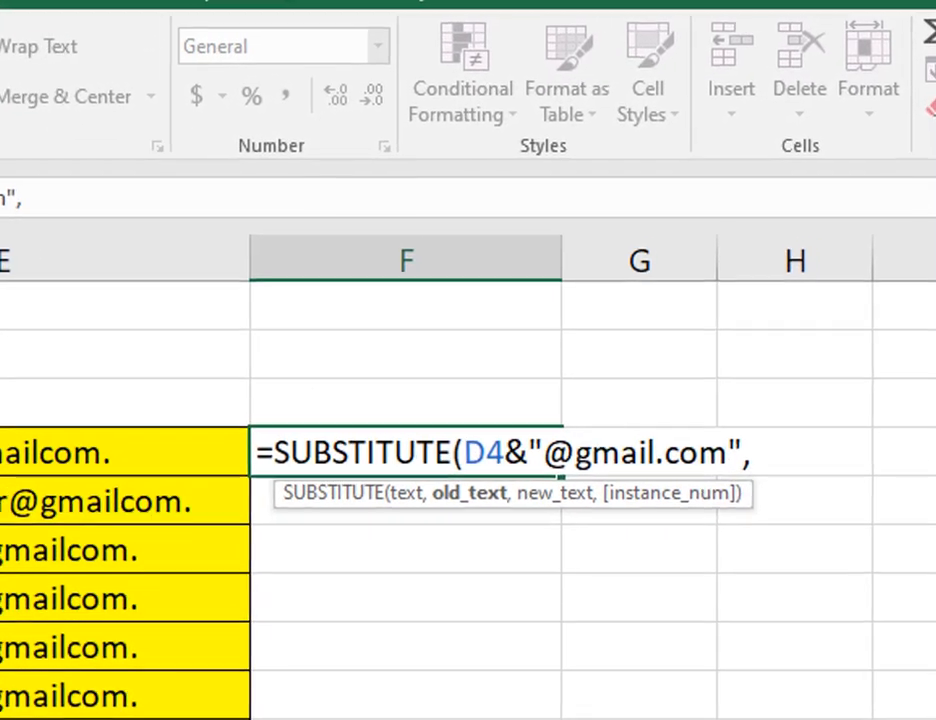
pyautogui.write('""')
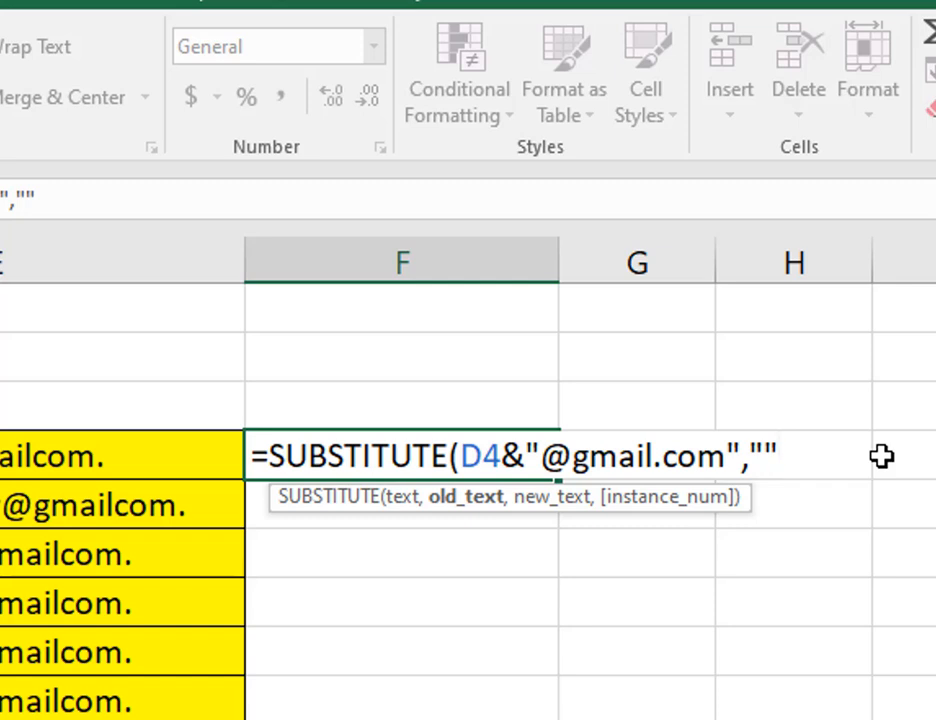
pyautogui.write(',')
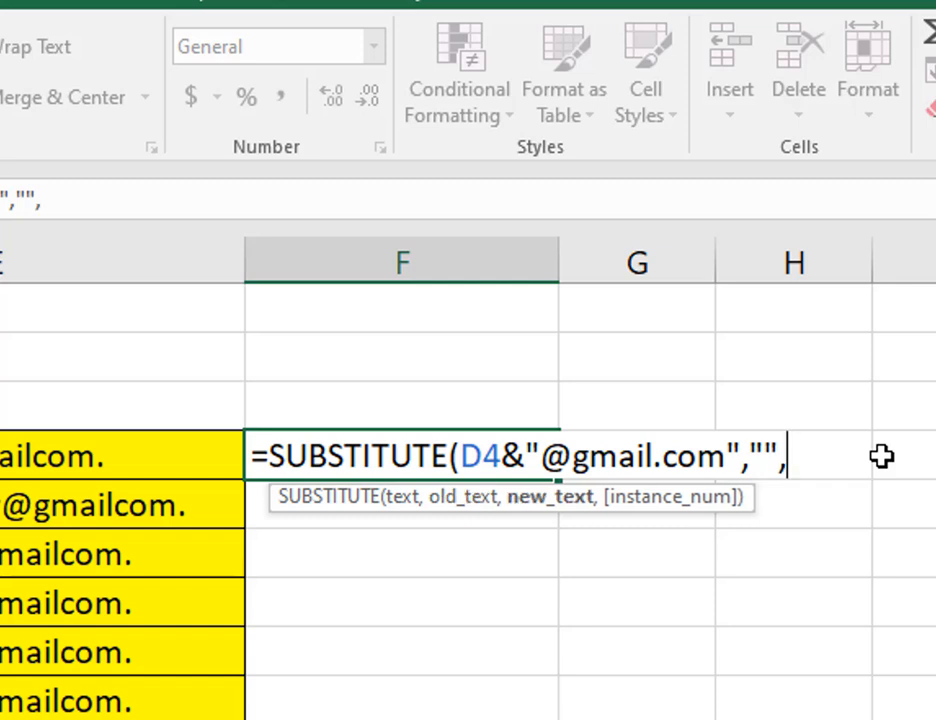
pyautogui.write('"")')
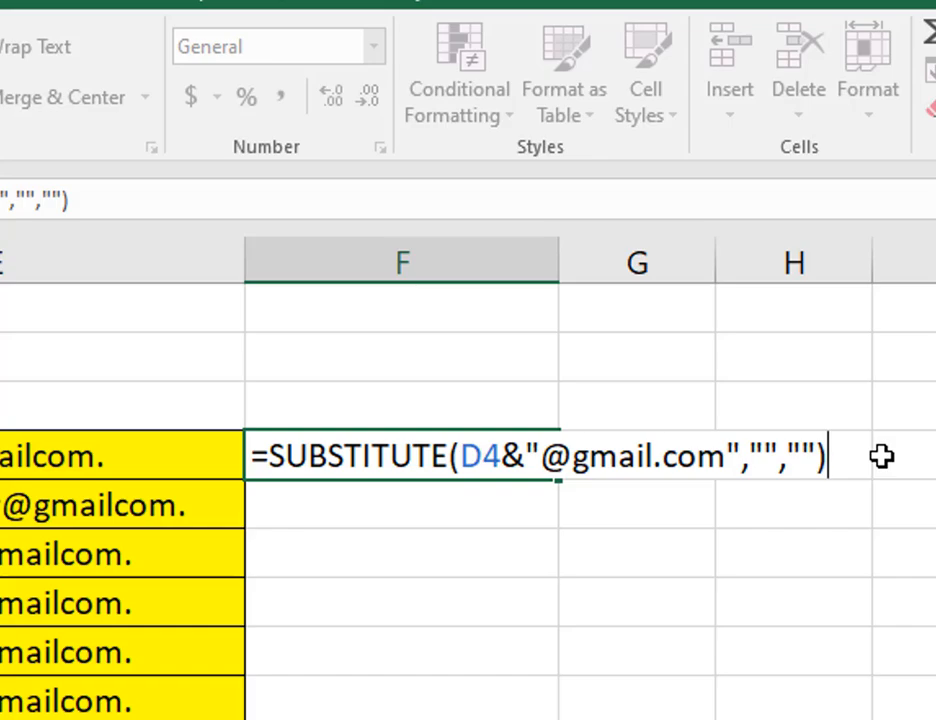
pyautogui.press('Return')
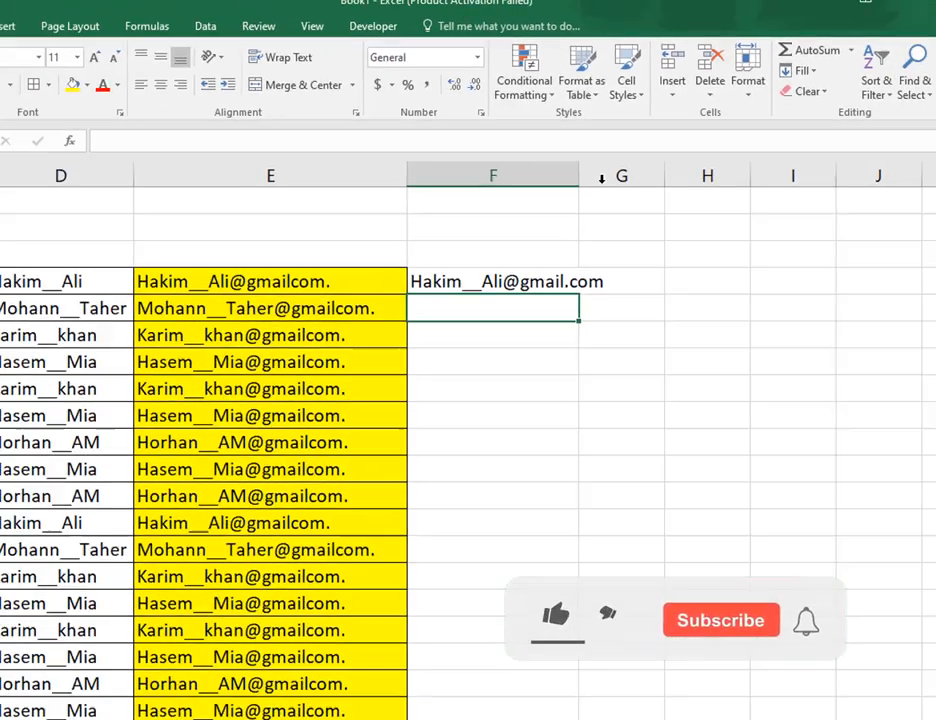
# Step: Fill the F4 formula down to F21 and fit column F's width to the addresses
pyautogui.moveTo(581, 179); pyautogui.dragTo(640, 615)
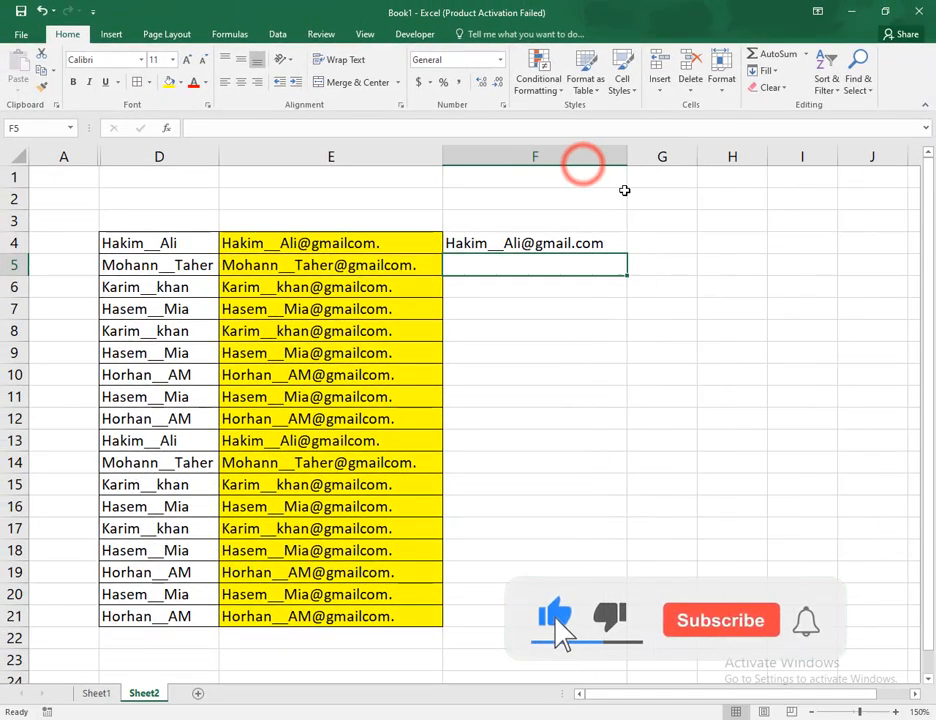
pyautogui.click(622, 243)
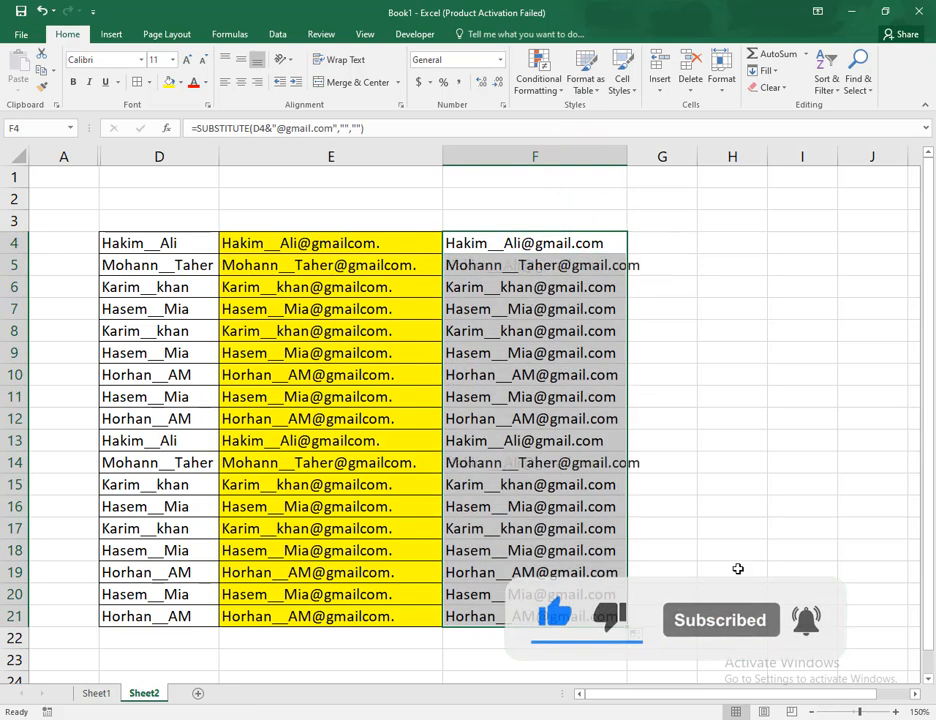
pyautogui.doubleClick(627, 152)
pyautogui.click(760, 334)
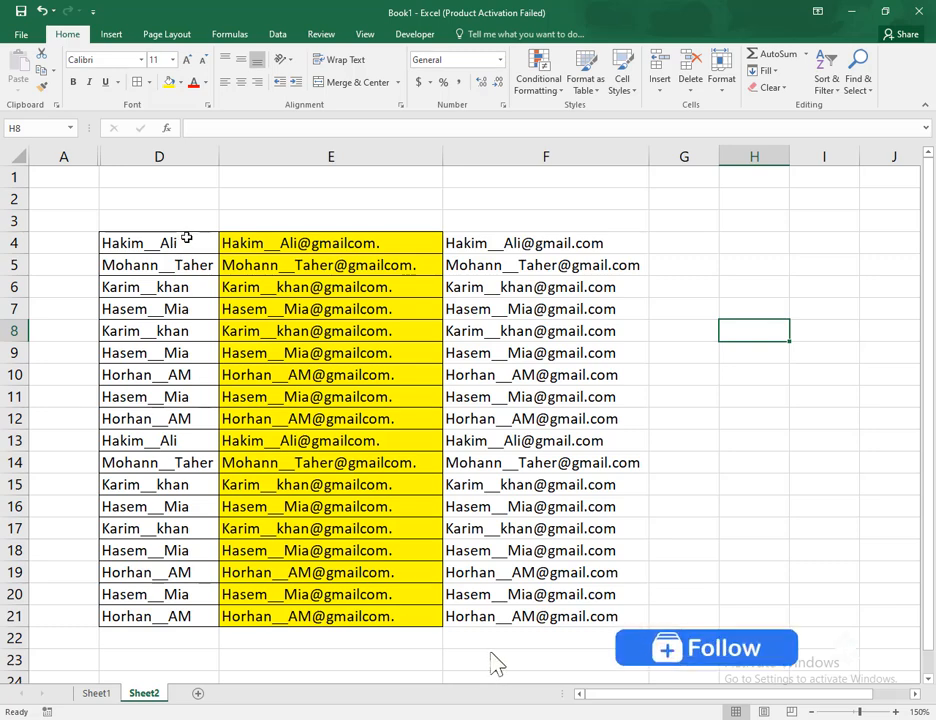
# Step: Check the SUBSTITUTE formulas in F4 and F6
pyautogui.click(570, 247)
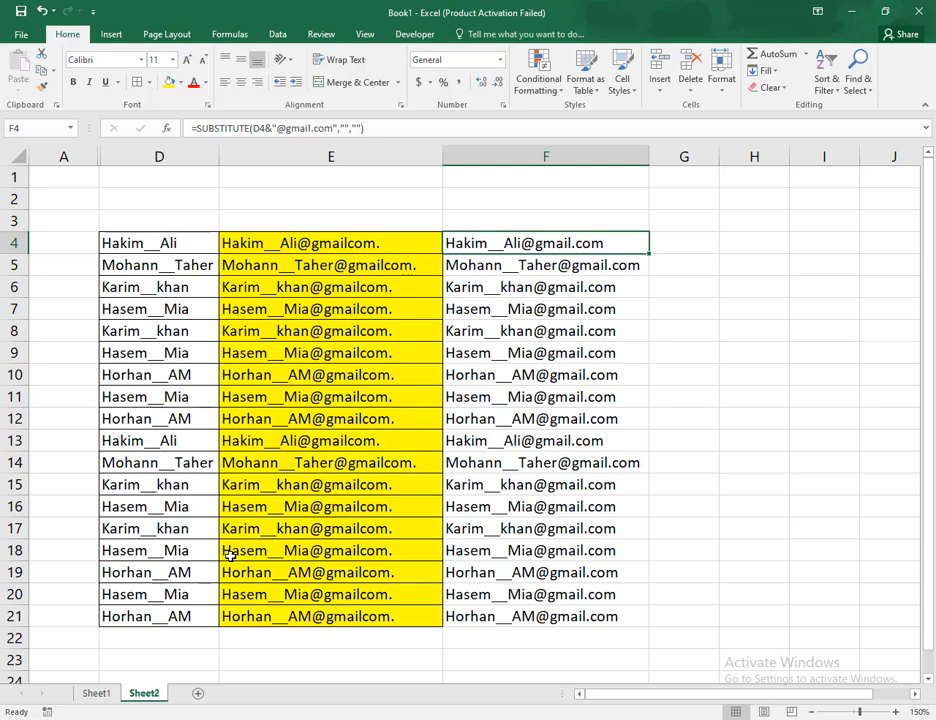
pyautogui.click(597, 287)
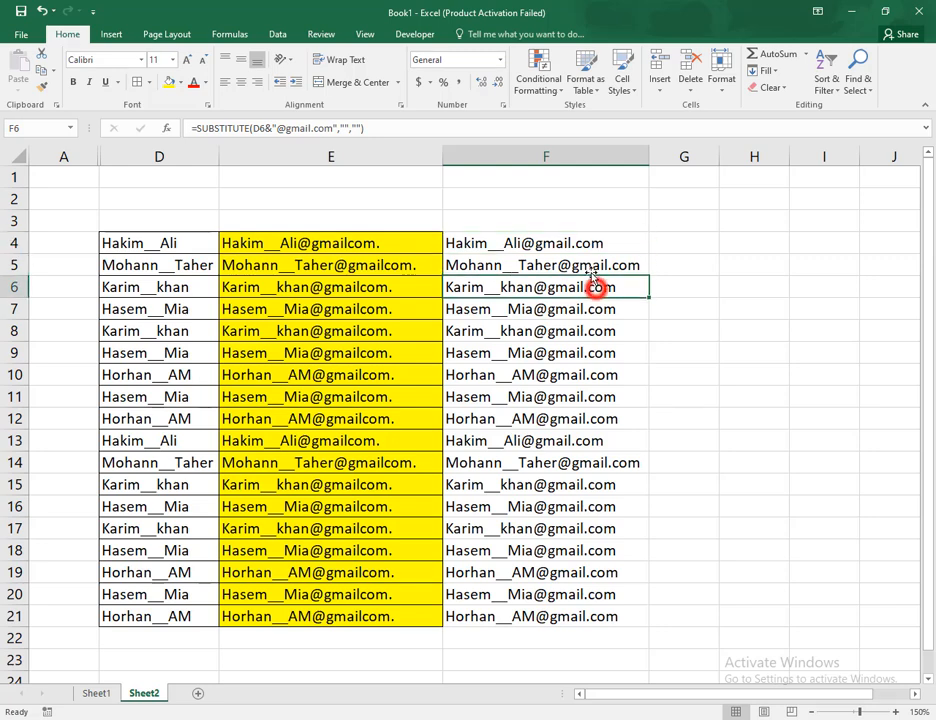
pyautogui.click(575, 243)
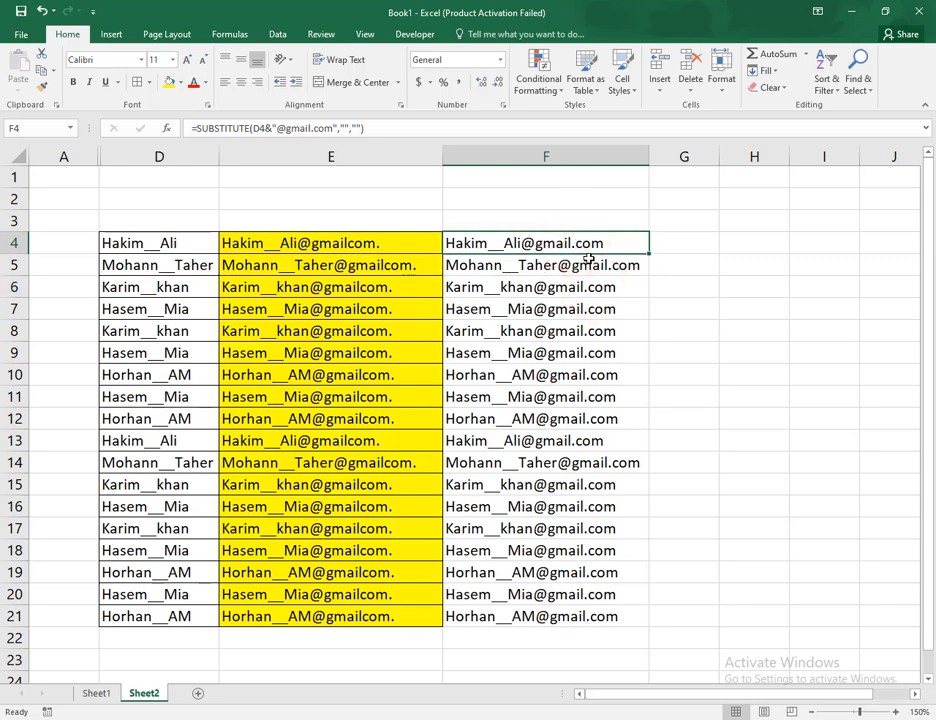